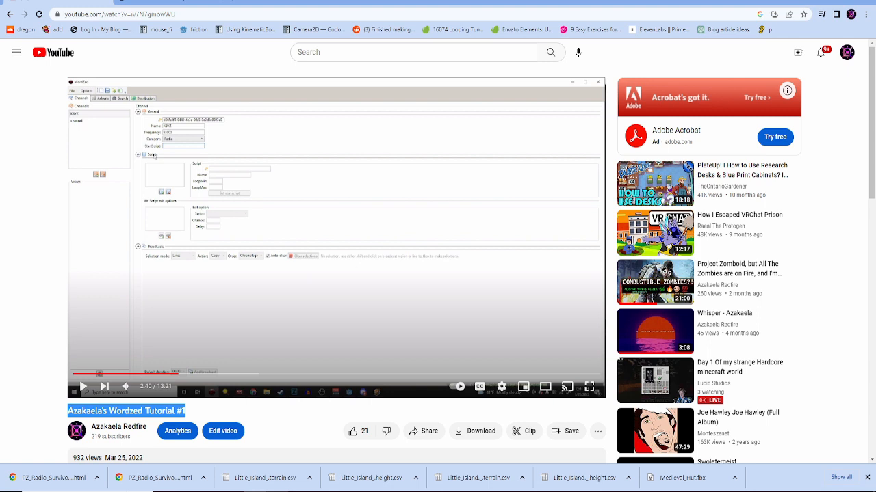
# - Scroll the YouTube page down a little past the WordZed tutorial video
pyautogui.scroll(-1, 438, 274)
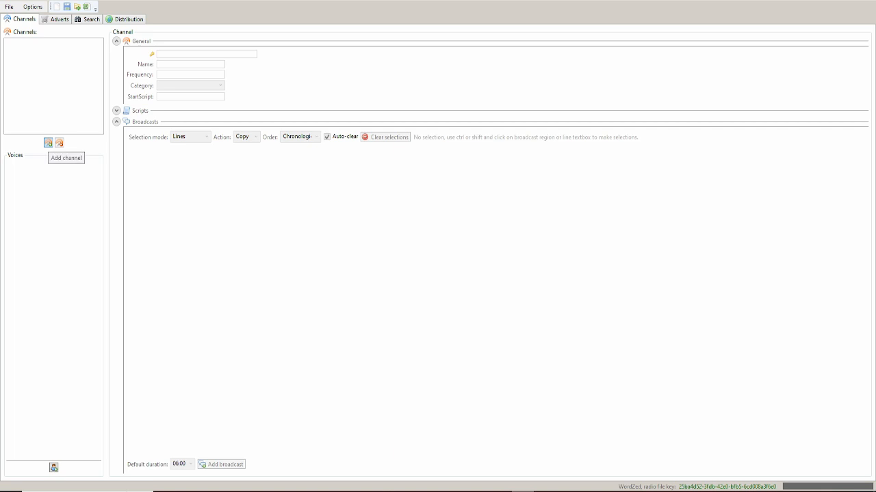
# - Add a channel named aza at frequency 93600, keeping the Radio category
pyautogui.click(48, 143)
pyautogui.doubleClick(168, 64)
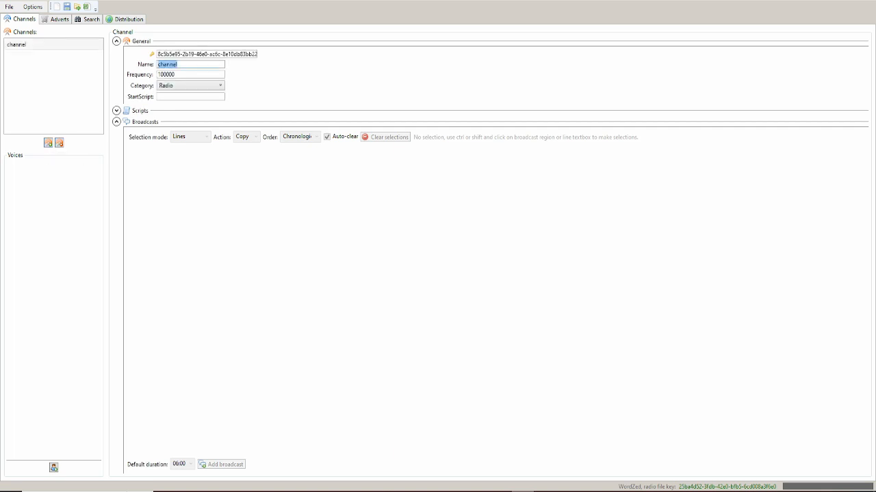
pyautogui.press('BackSpace')
pyautogui.write('aza')
pyautogui.press('Tab')
pyautogui.write('93600')
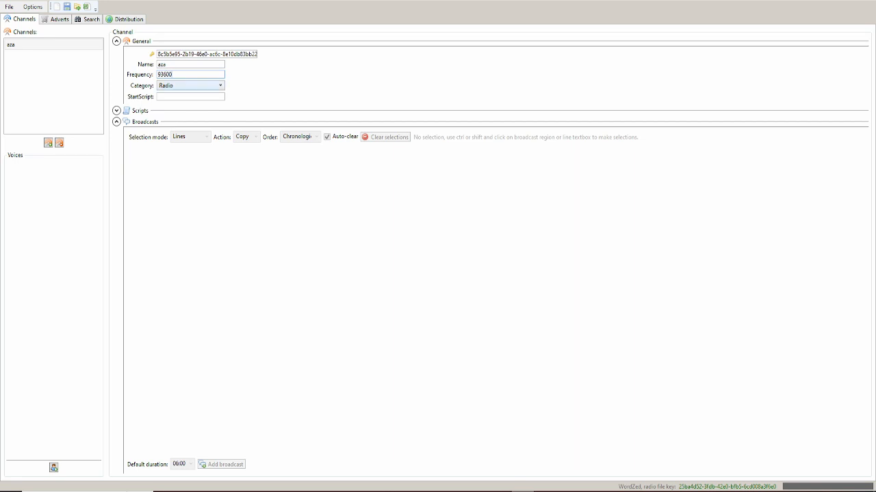
pyautogui.click(190, 86)
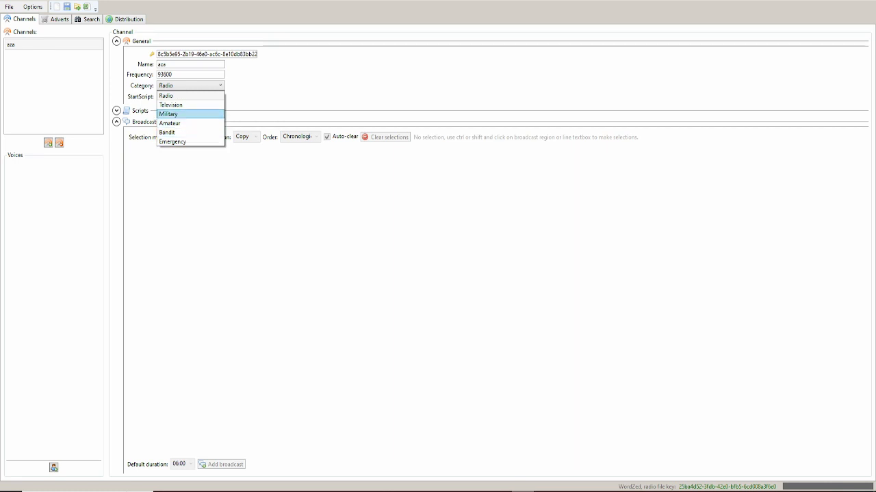
pyautogui.click(179, 95)
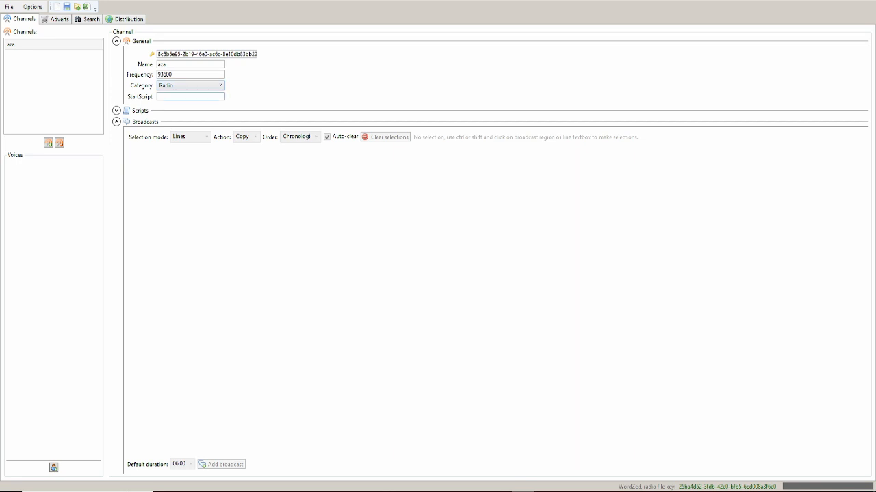
# - Add a start script named script with an exit option back to it at Chance 100
pyautogui.click(116, 110)
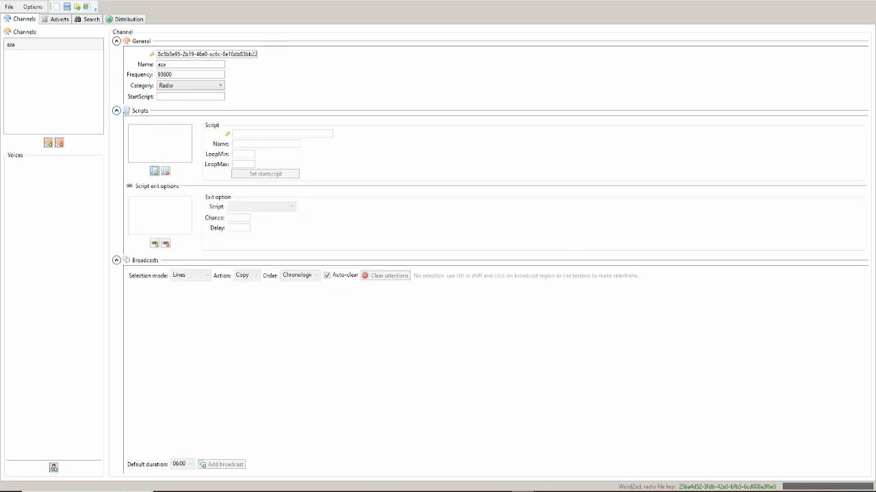
pyautogui.click(155, 171)
pyautogui.click(266, 174)
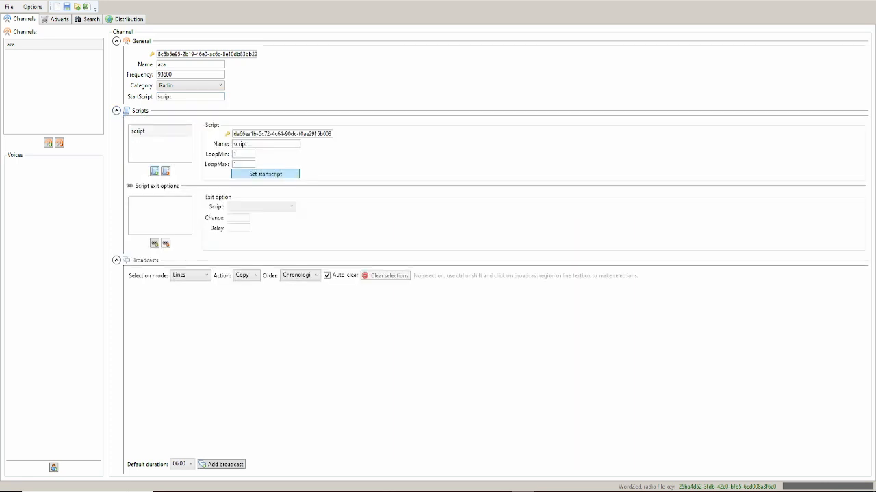
pyautogui.click(155, 243)
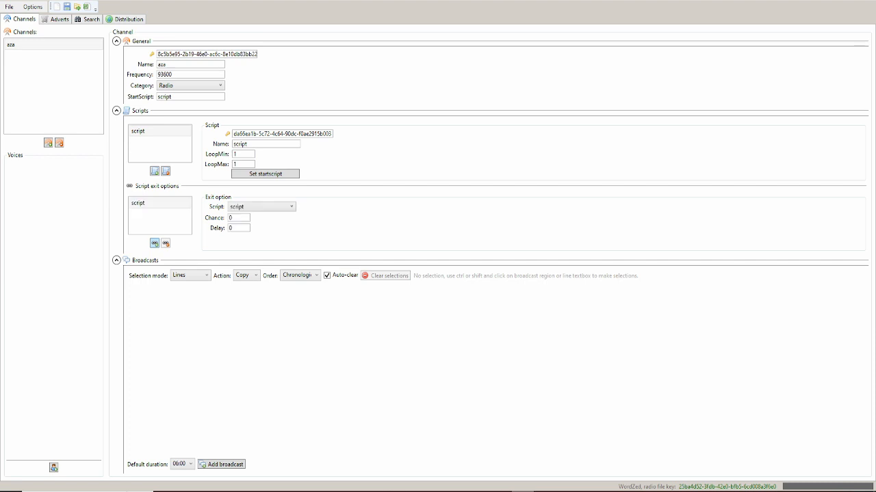
pyautogui.click(262, 206)
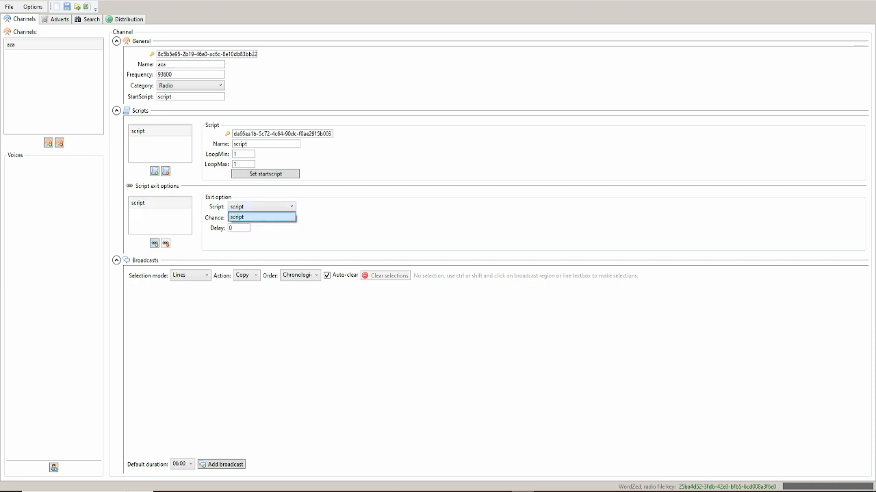
pyautogui.click(259, 217)
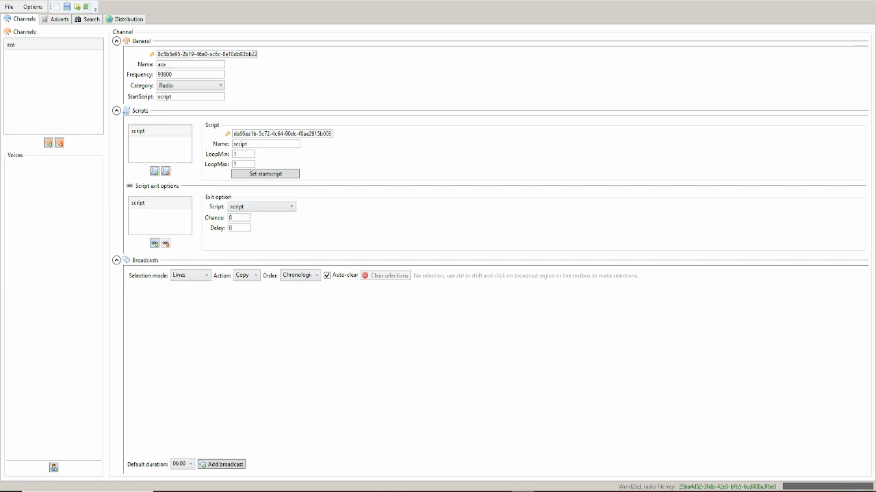
pyautogui.write('100')
# - Add a broadcast running 00:00–23:30 and give it an empty first line
pyautogui.click(222, 464)
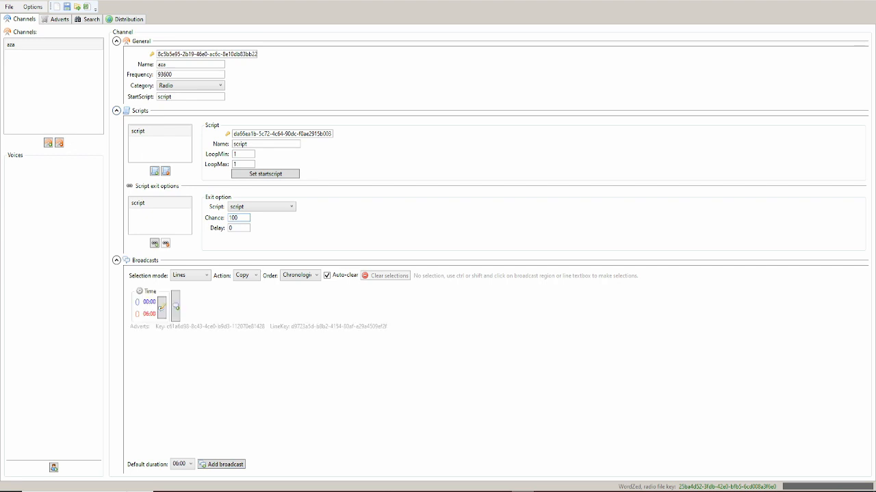
pyautogui.click(163, 312)
pyautogui.click(220, 302)
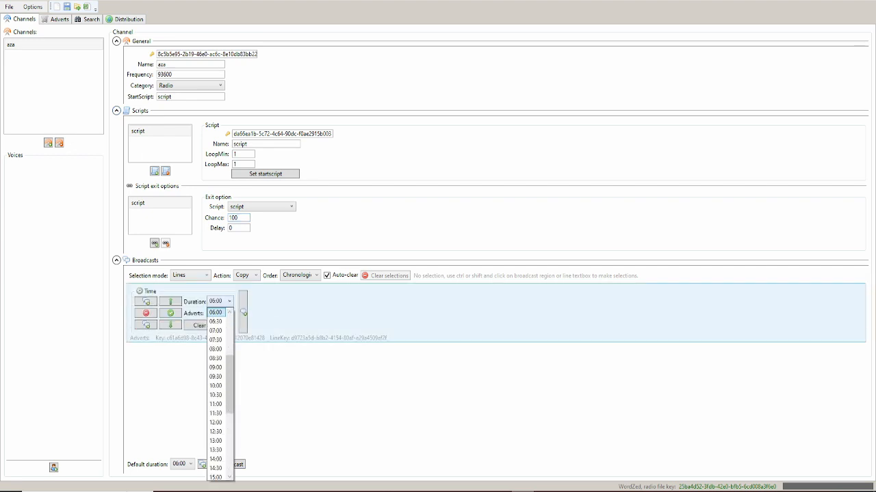
pyautogui.scroll(-1, 216, 330)
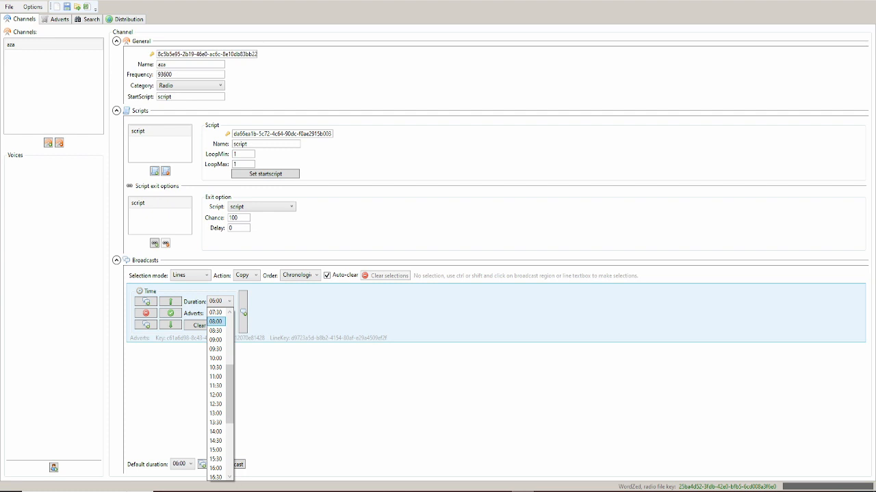
pyautogui.scroll(-5, 216, 410)
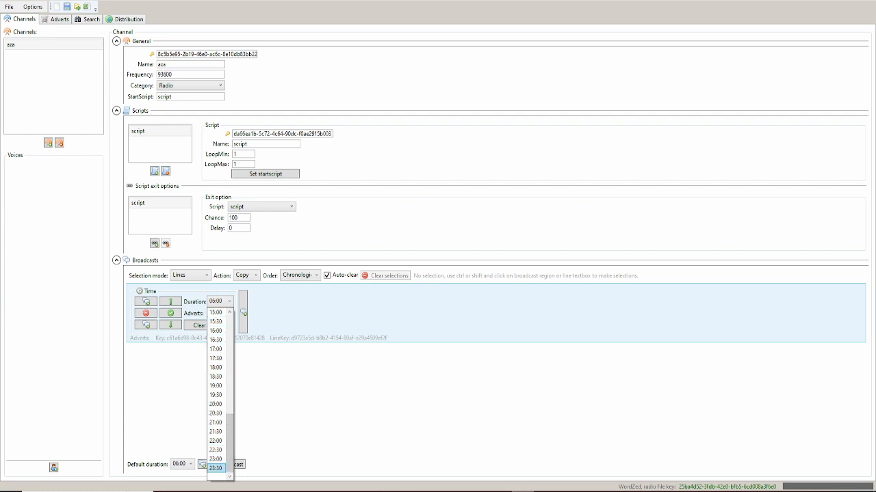
pyautogui.click(216, 468)
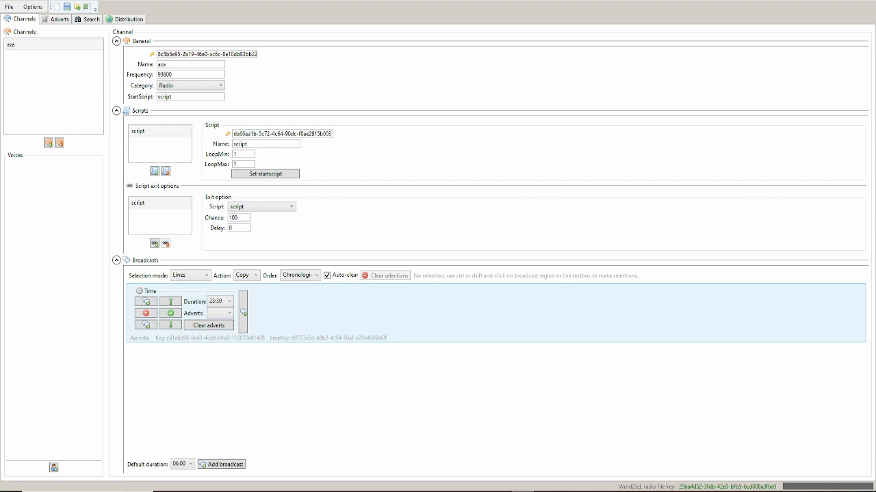
pyautogui.click(174, 313)
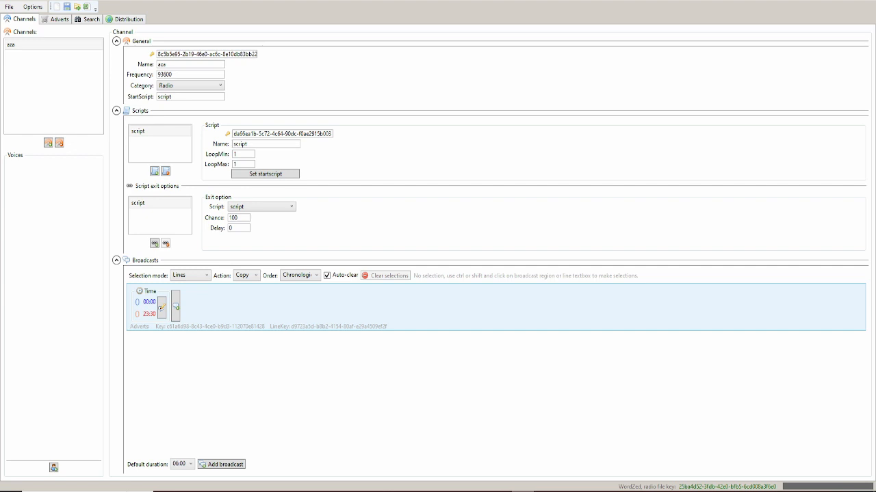
pyautogui.moveTo(176, 307); pyautogui.dragTo(248, 308)
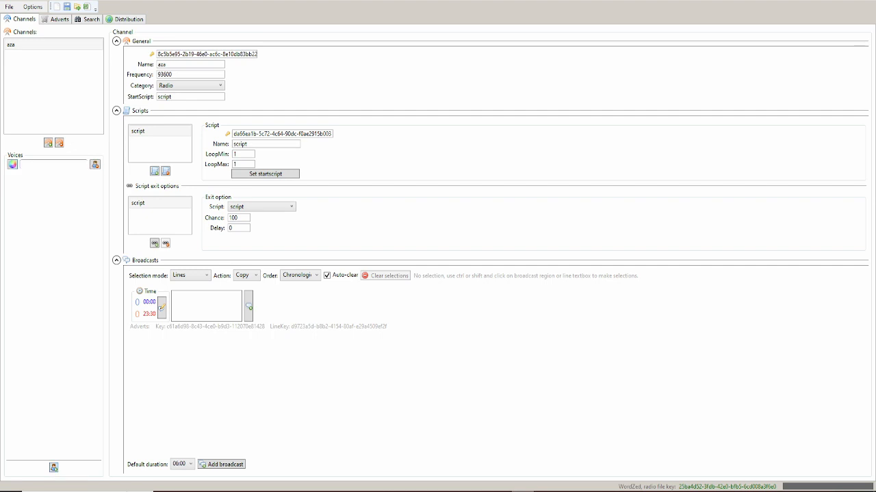
# - Set the new voice's colour to black
pyautogui.click(12, 165)
pyautogui.click(396, 186)
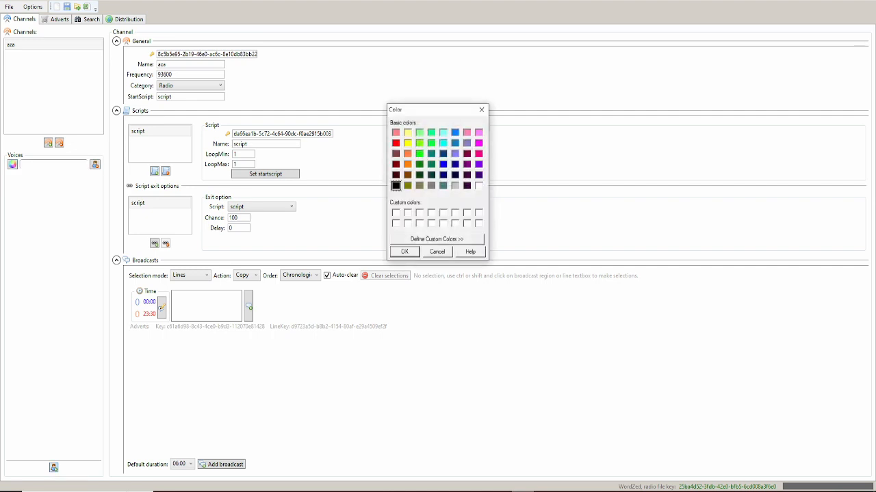
pyautogui.click(404, 252)
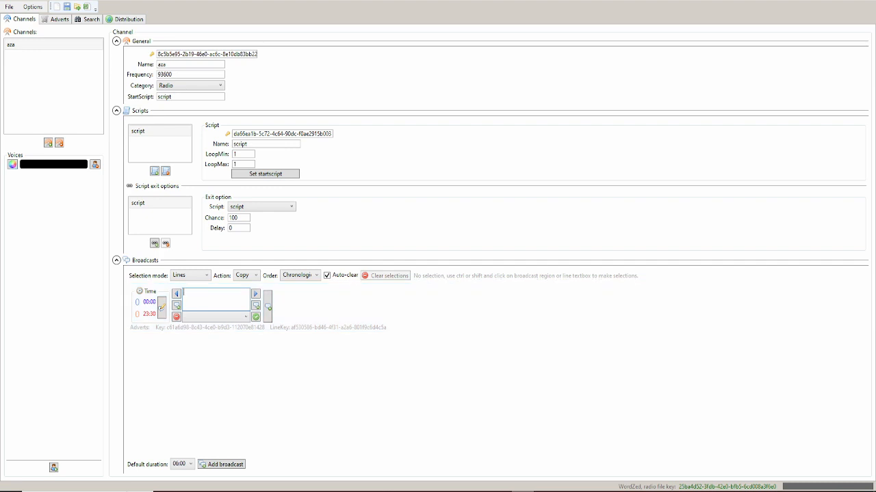
pyautogui.click(12, 164)
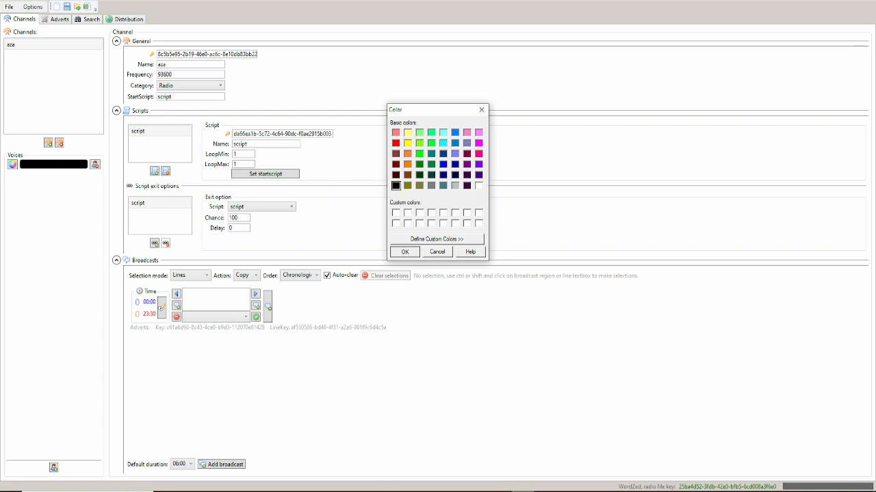
pyautogui.click(404, 252)
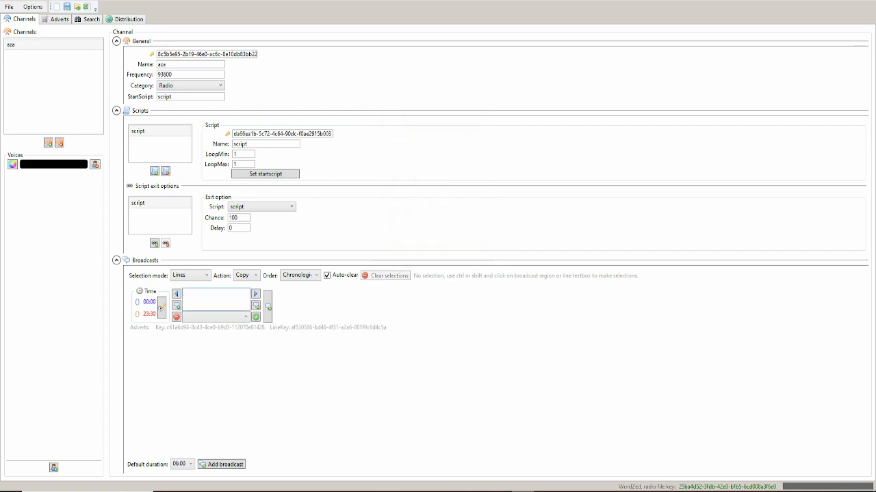
# - Copy the 'How's it hanging folks?' blurb from Notepad and paste it into the broadcast line
pyautogui.moveTo(367, 491)
pyautogui.click(413, 460)
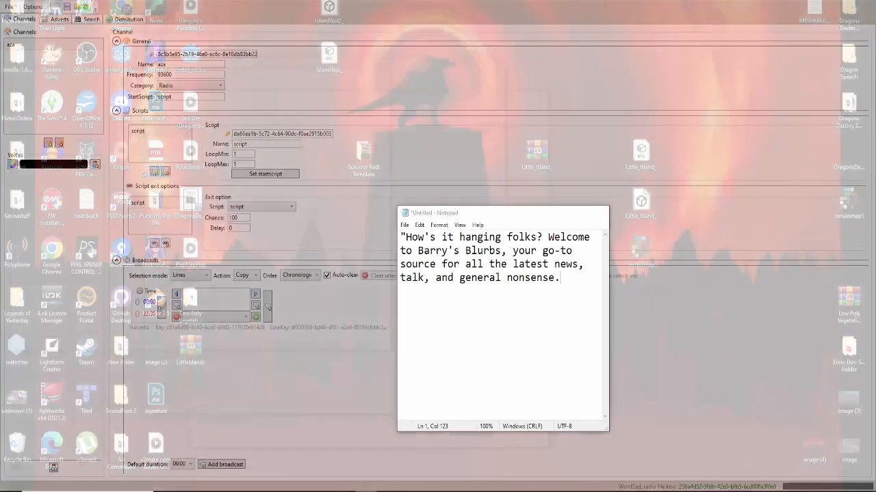
pyautogui.moveTo(561, 278); pyautogui.dragTo(407, 237)
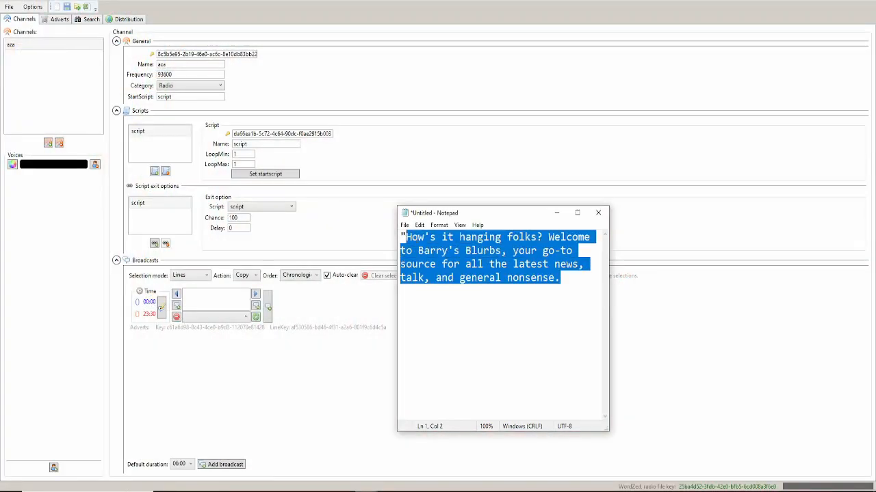
pyautogui.rightClick(423, 240)
pyautogui.click(441, 274)
pyautogui.hotkey('alt', 'Tab')
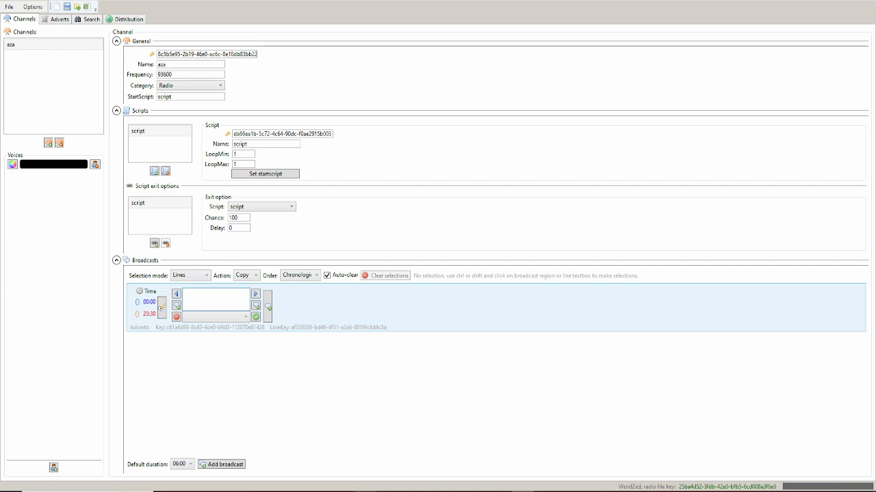
pyautogui.hotkey('ctrl', 'v')
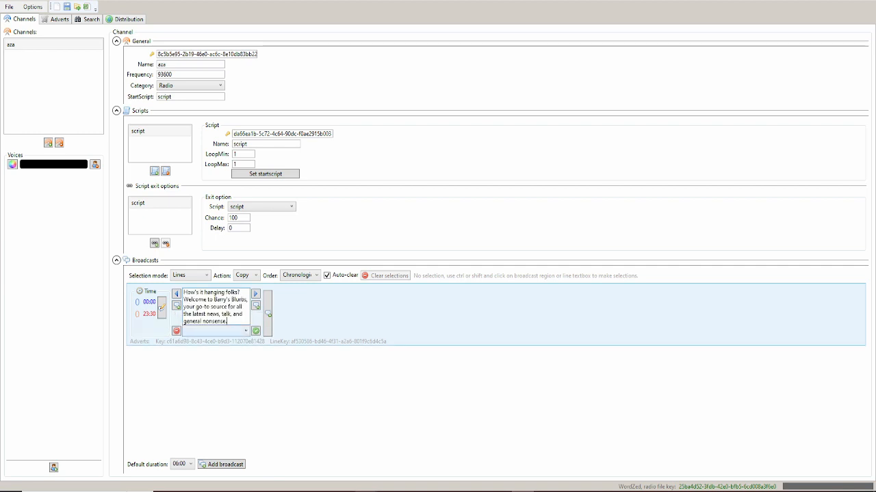
# - Assign the black voice to the pasted line, then bring up Audacity
pyautogui.click(216, 332)
pyautogui.click(217, 343)
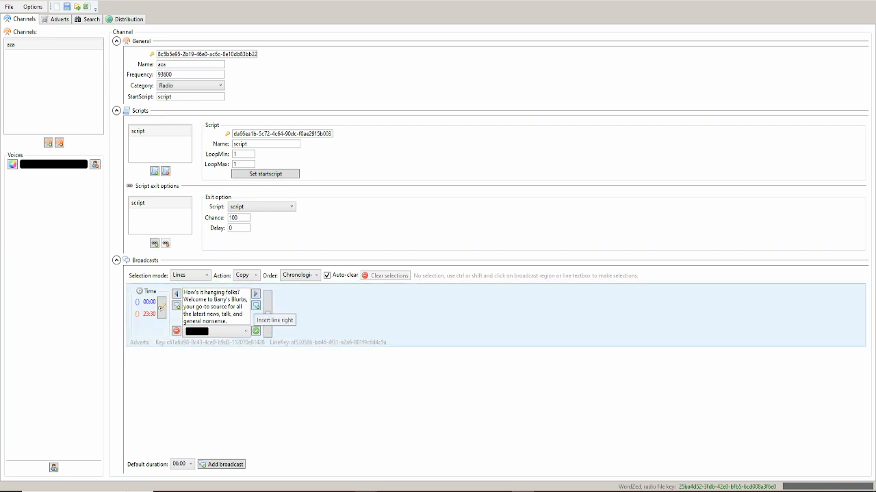
pyautogui.moveTo(227, 321); pyautogui.dragTo(184, 292)
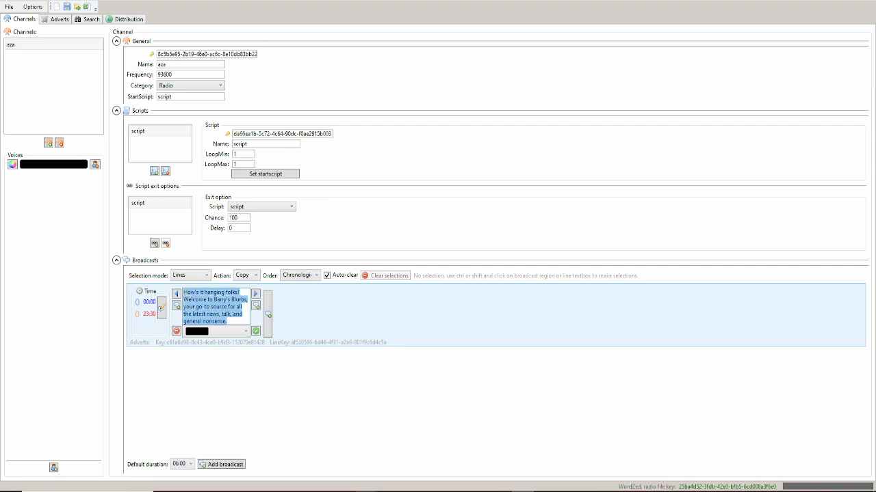
pyautogui.click(183, 292)
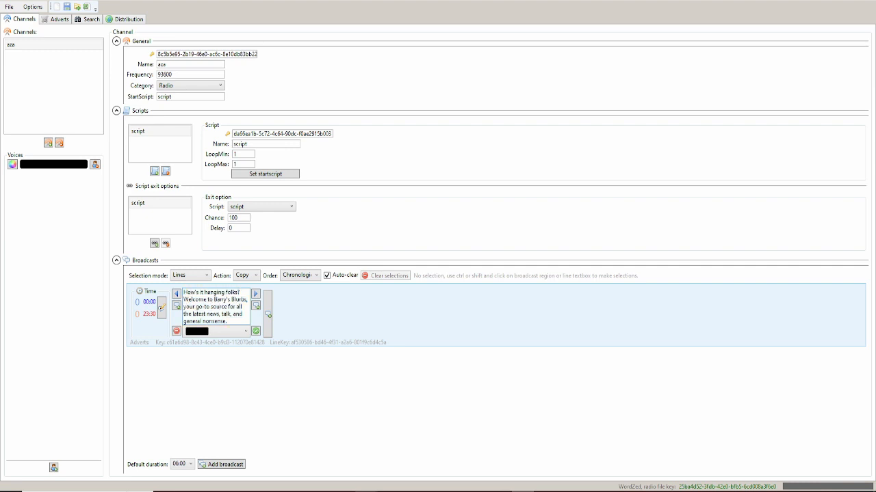
pyautogui.moveTo(183, 322); pyautogui.dragTo(227, 321)
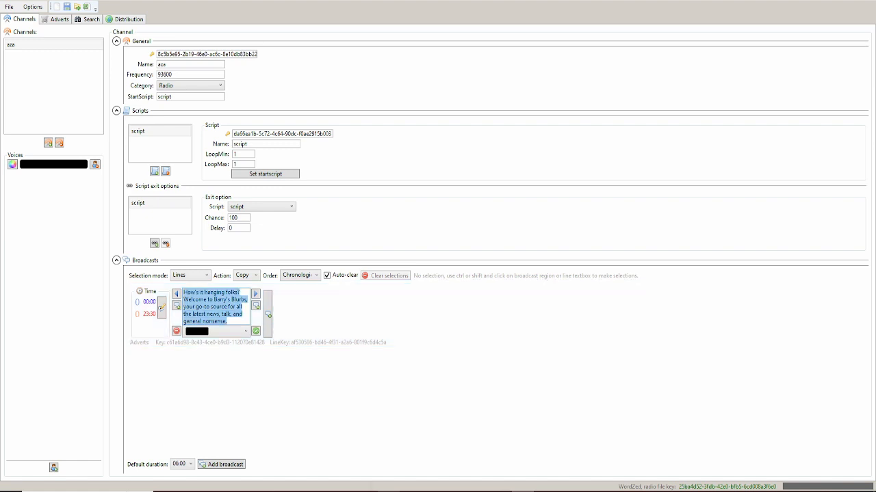
pyautogui.moveTo(466, 491)
pyautogui.click(277, 491)
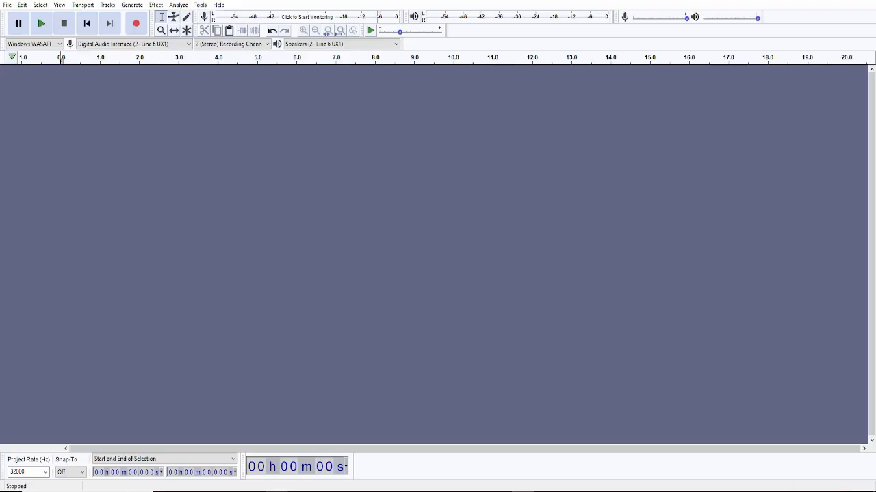
# - Record the voice line while reading the blurb from the Notepad script
pyautogui.click(136, 23)
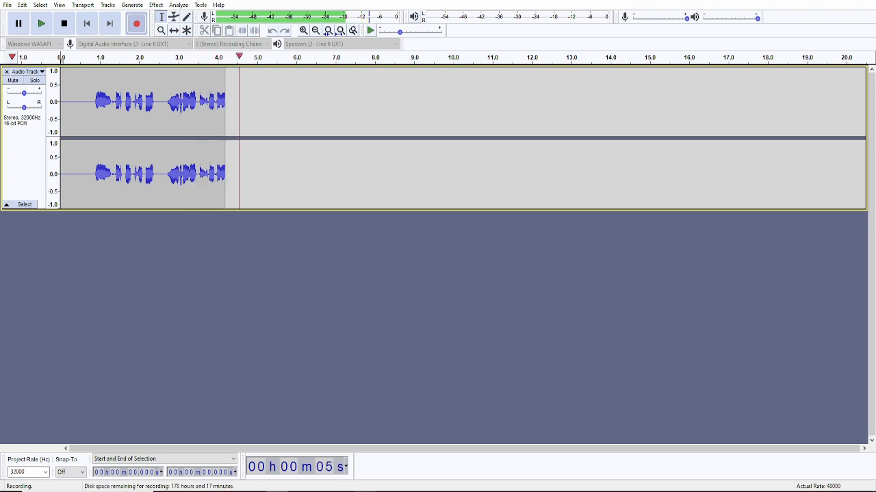
pyautogui.click(366, 491)
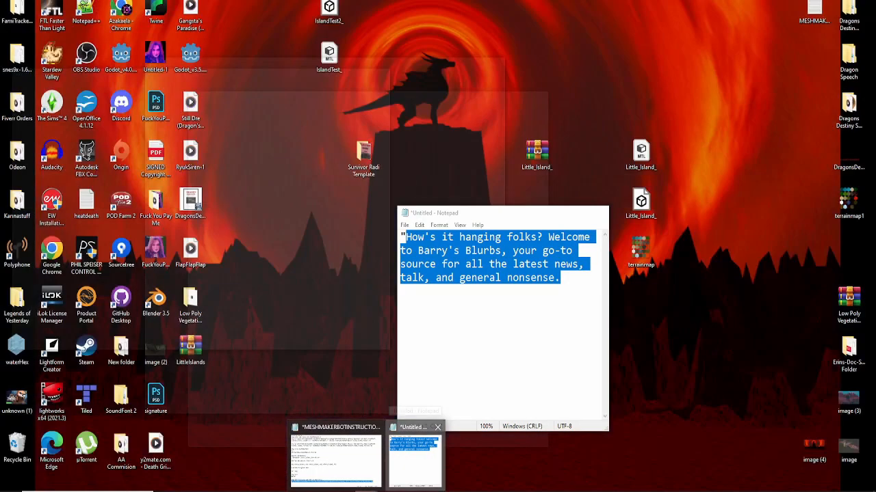
pyautogui.click(415, 457)
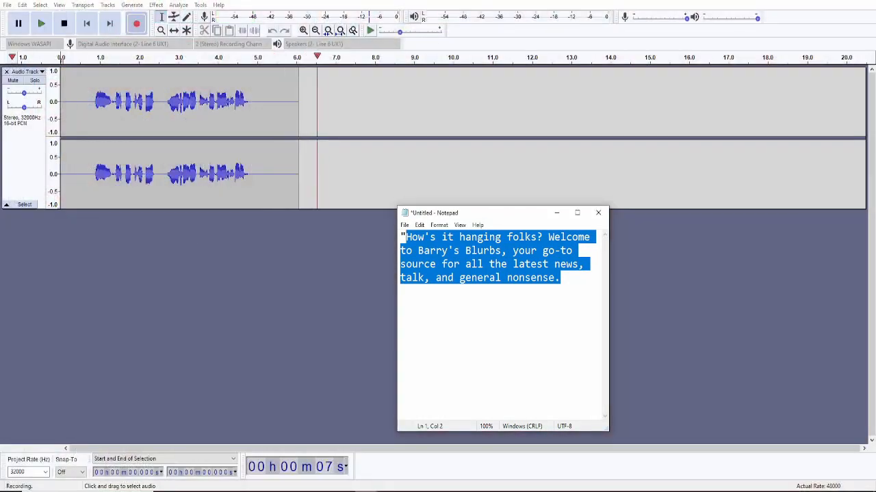
pyautogui.moveTo(496, 217); pyautogui.dragTo(479, 201)
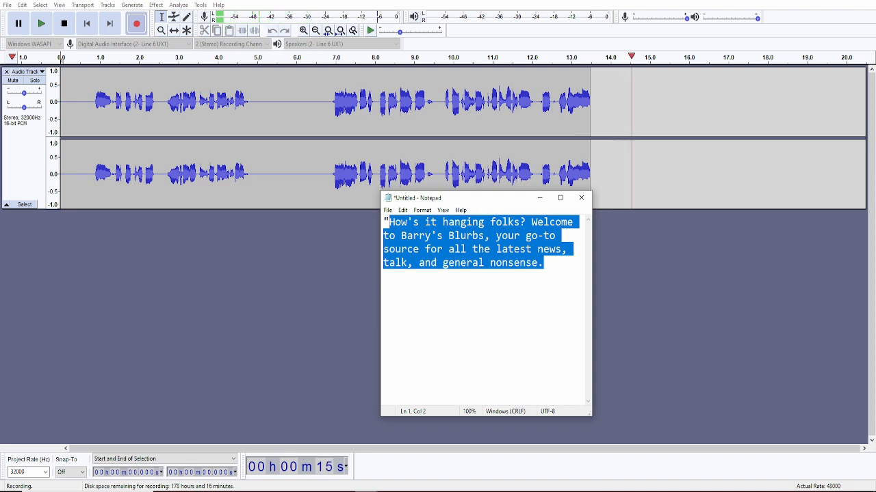
pyautogui.hotkey('alt', 'Tab')
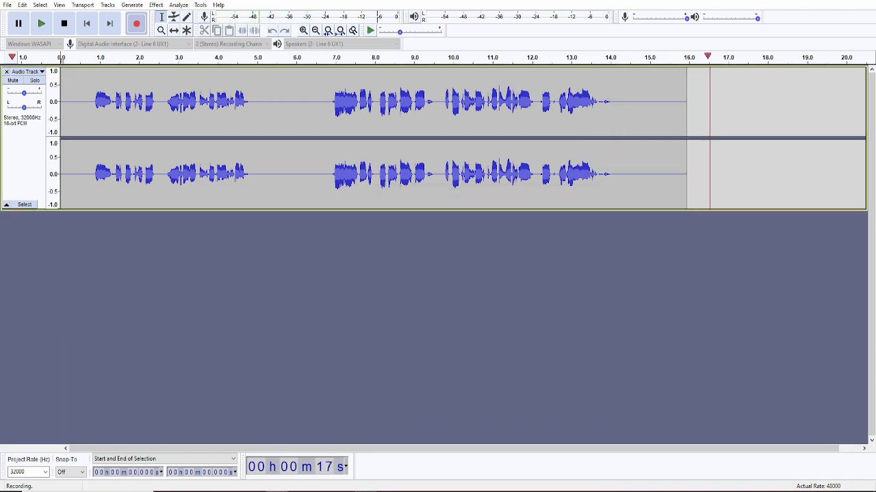
pyautogui.press('space')
# - Delete the first take and the trailing silence, leaving a 7-second clip selected
pyautogui.moveTo(331, 171); pyautogui.dragTo(41, 171)
pyautogui.press('Delete')
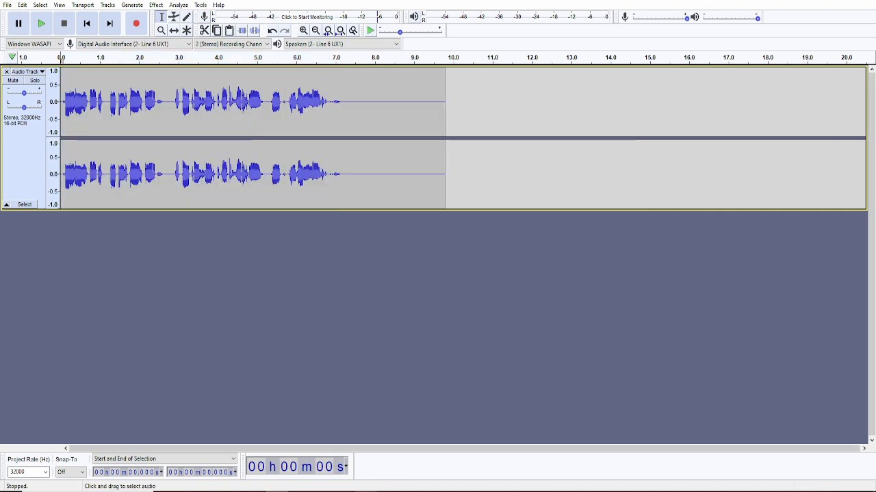
pyautogui.moveTo(338, 171); pyautogui.dragTo(443, 171)
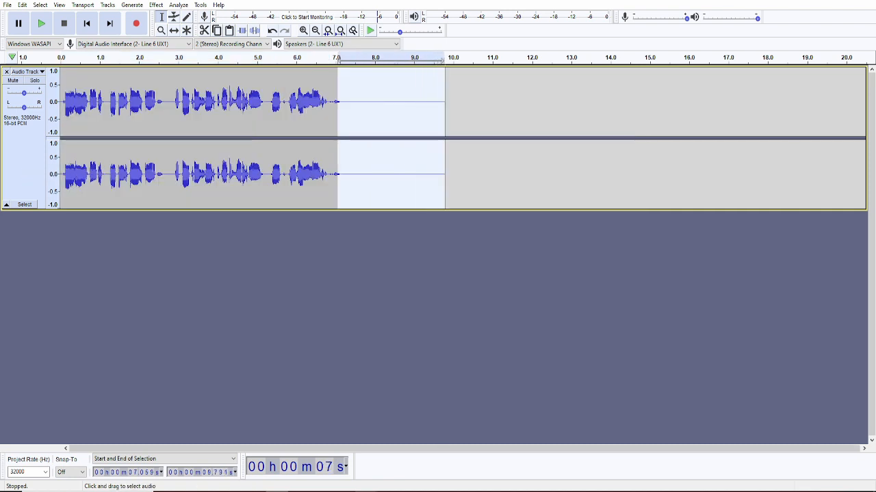
pyautogui.press('Escape')
pyautogui.click(25, 167)
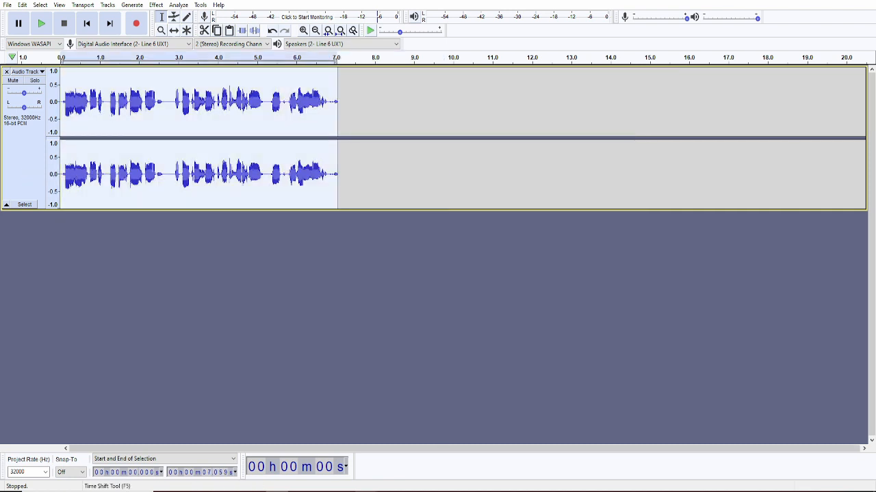
pyautogui.click(156, 5)
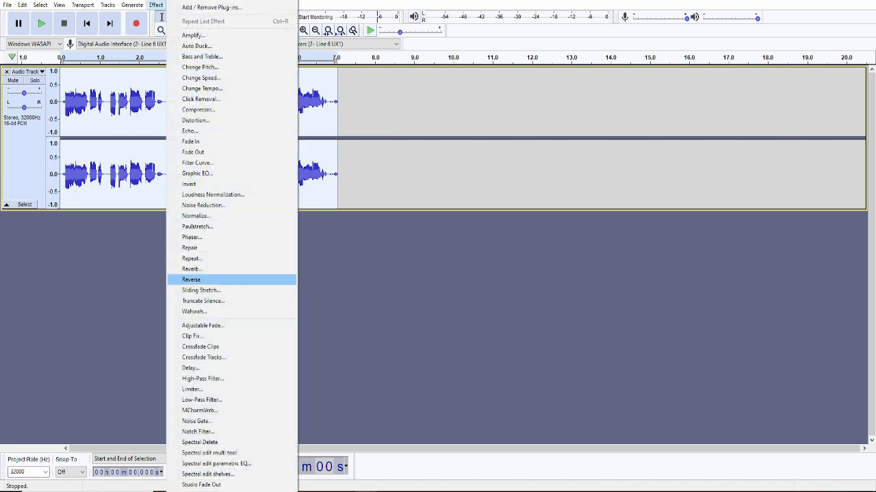
# - Apply a Graphic EQ cutting bands below 80 Hz and from 12.5k to 20k
pyautogui.scroll(-2, 238, 246)
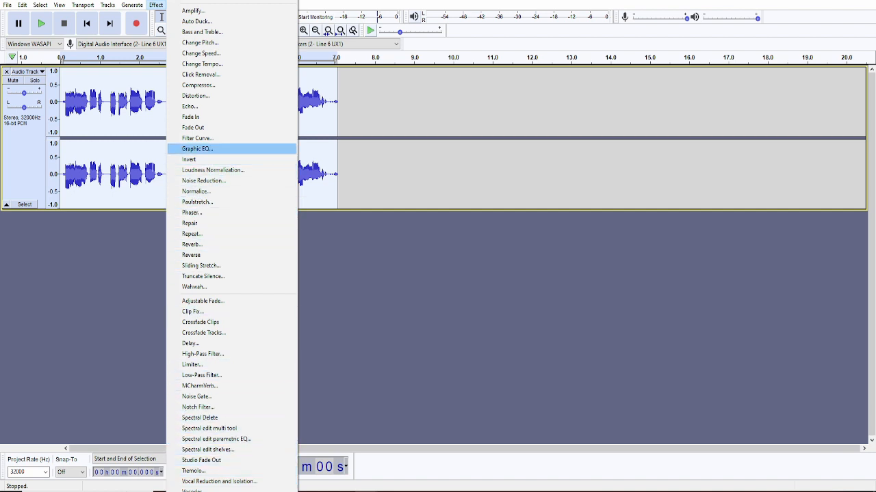
pyautogui.press('Return')
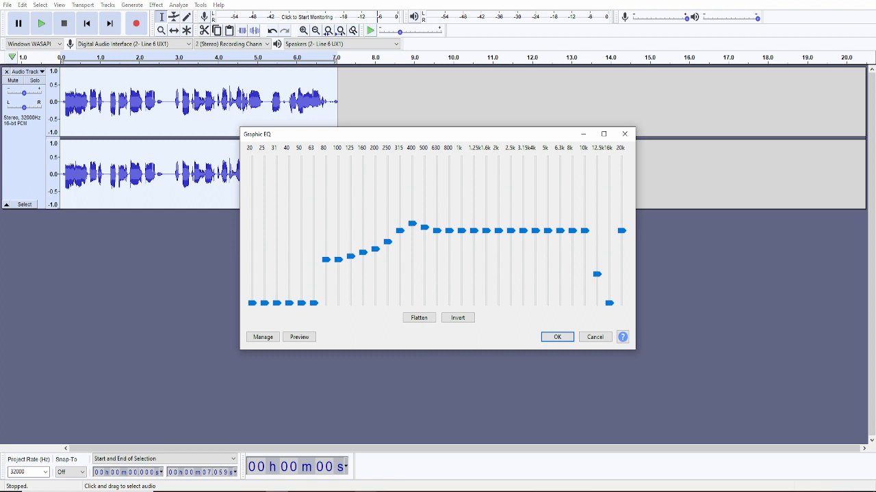
pyautogui.click(326, 301)
pyautogui.click(326, 301)
pyautogui.moveTo(412, 224); pyautogui.dragTo(412, 241)
pyautogui.moveTo(399, 231)
pyautogui.mouseDown()
pyautogui.moveTo(400, 242)
pyautogui.moveTo(436, 244)
pyautogui.moveTo(448, 231)
pyautogui.moveTo(449, 241)
pyautogui.moveTo(462, 238)
pyautogui.mouseUp()
pyautogui.moveTo(474, 231)
pyautogui.mouseDown()
pyautogui.moveTo(474, 246)
pyautogui.moveTo(486, 238)
pyautogui.mouseUp()
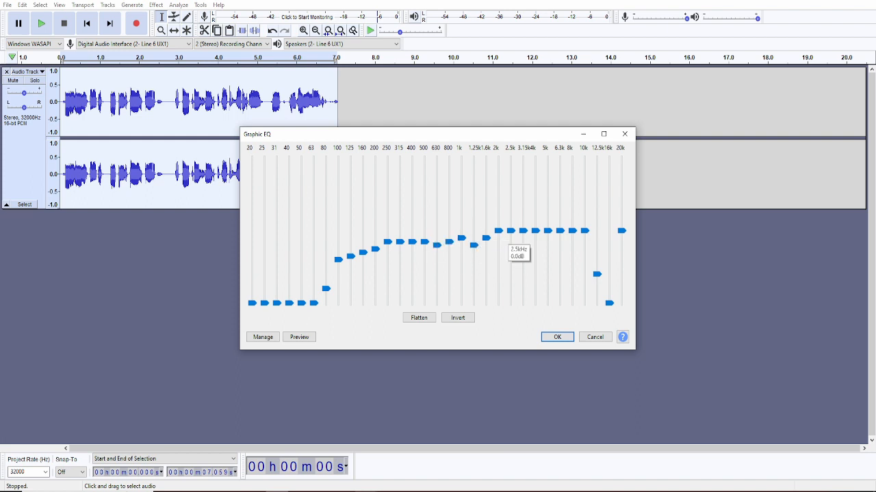
pyautogui.click(511, 235)
pyautogui.click(511, 235)
pyautogui.moveTo(621, 230); pyautogui.dragTo(622, 304)
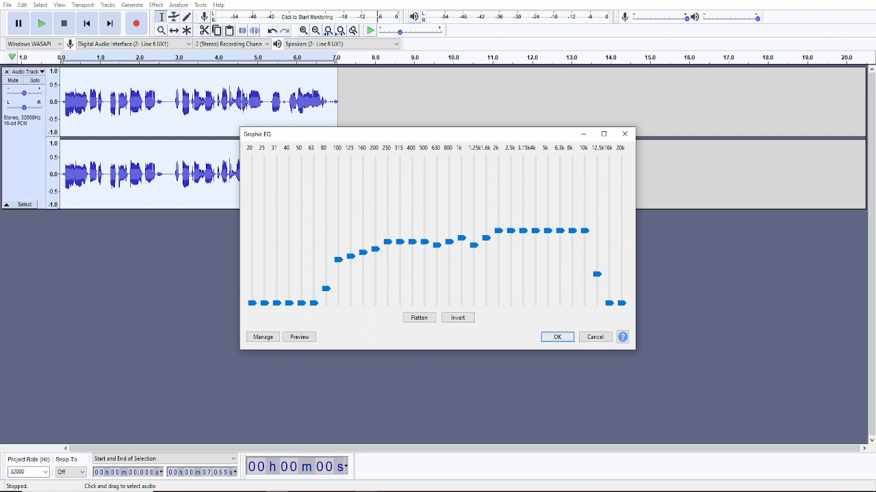
pyautogui.click(557, 337)
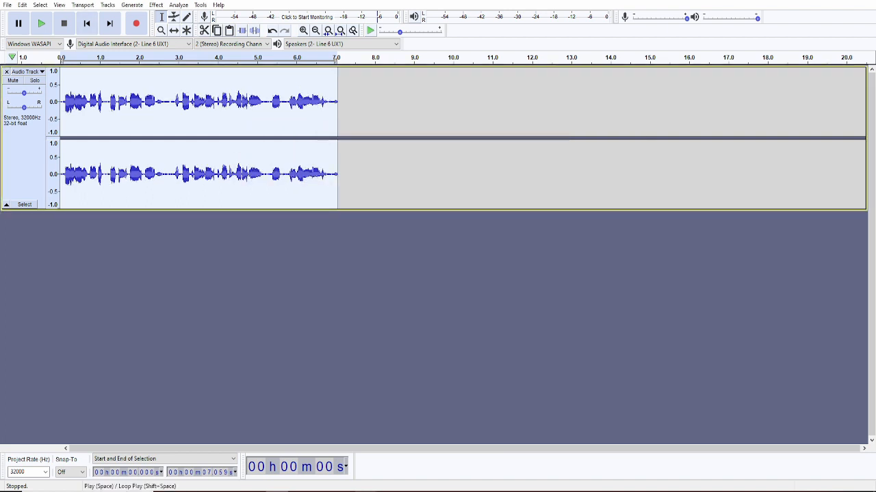
# - Play the equalized clip back and locate where the second sentence starts, near 5 s
pyautogui.click(41, 24)
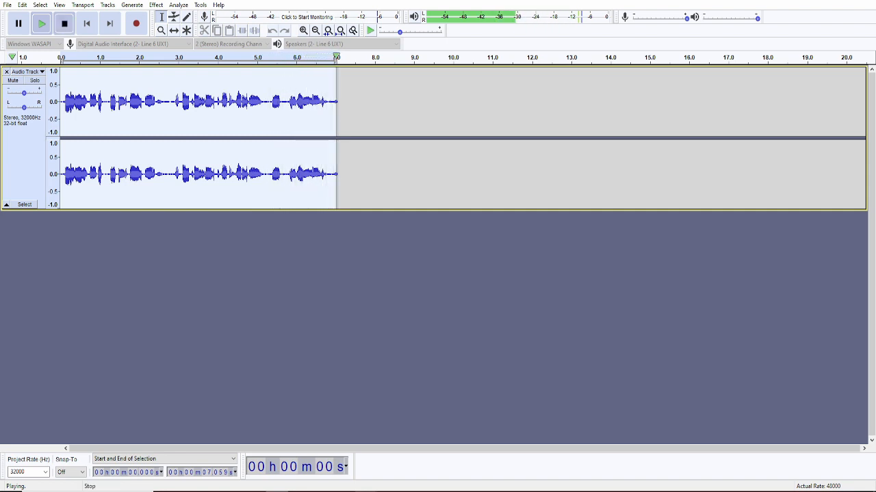
pyautogui.moveTo(433, 491)
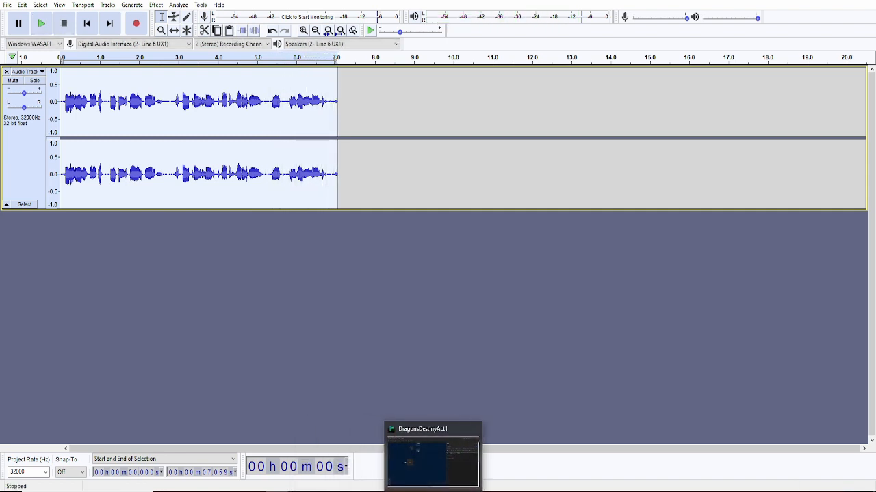
pyautogui.click(404, 342)
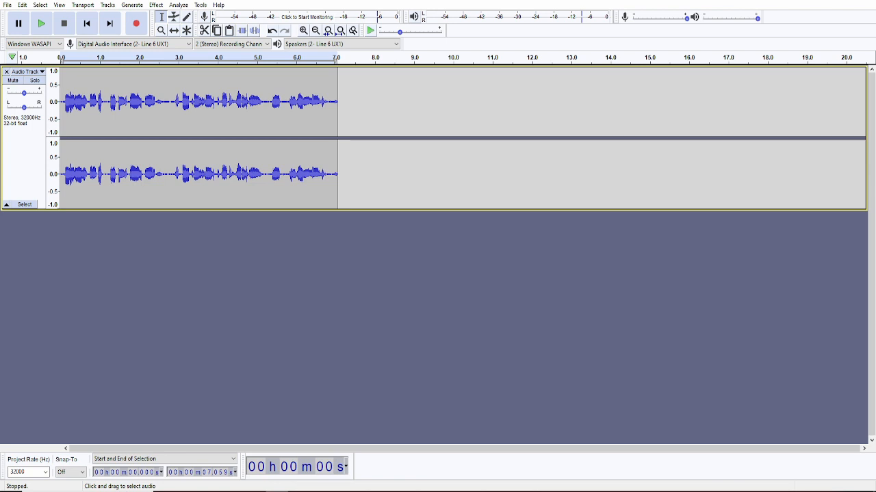
pyautogui.click(258, 164)
pyautogui.click(253, 165)
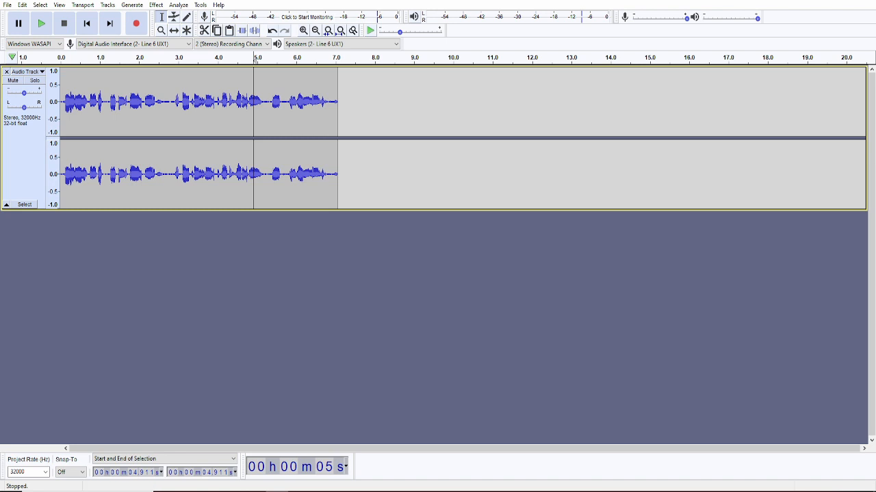
pyautogui.click(258, 164)
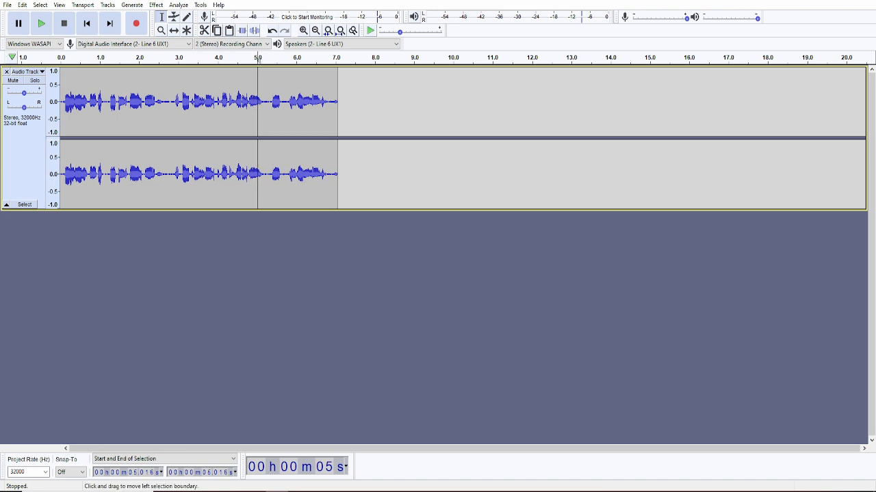
pyautogui.click(256, 164)
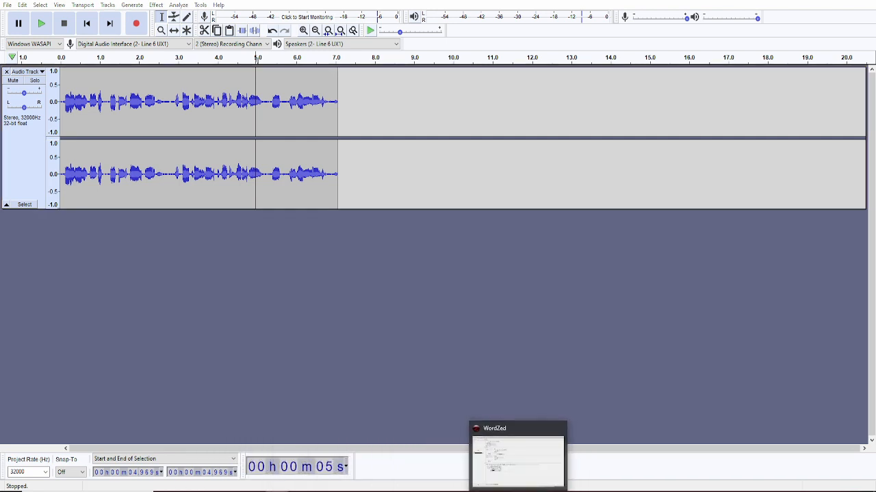
pyautogui.click(521, 491)
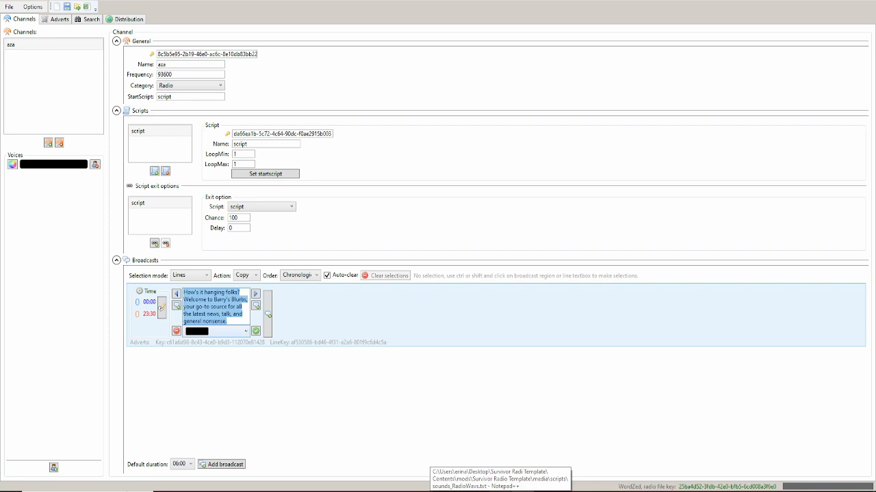
# - Split the broadcast text into a greeting line and a Barry's Blurbs welcome line
pyautogui.click(243, 314)
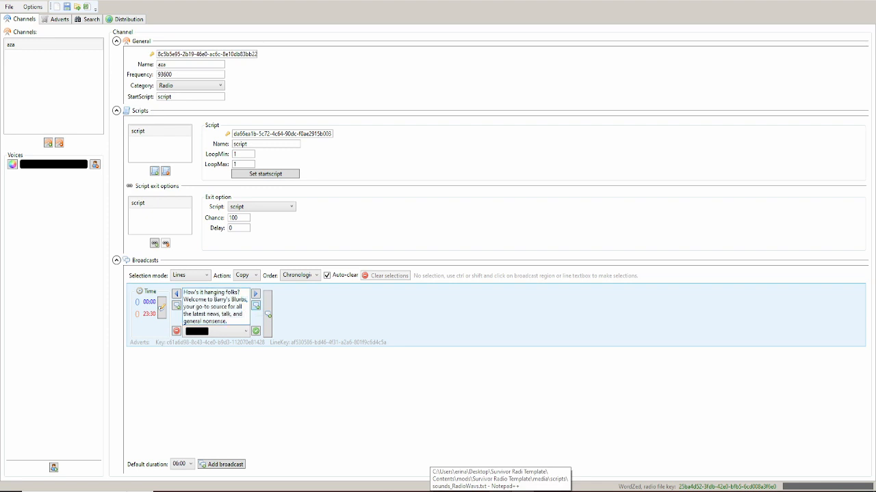
pyautogui.click(255, 305)
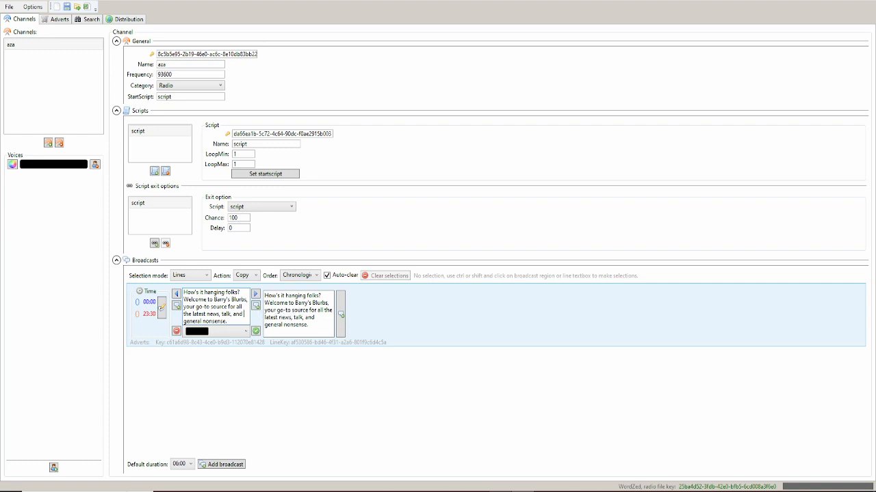
pyautogui.click(300, 319)
pyautogui.press('Return')
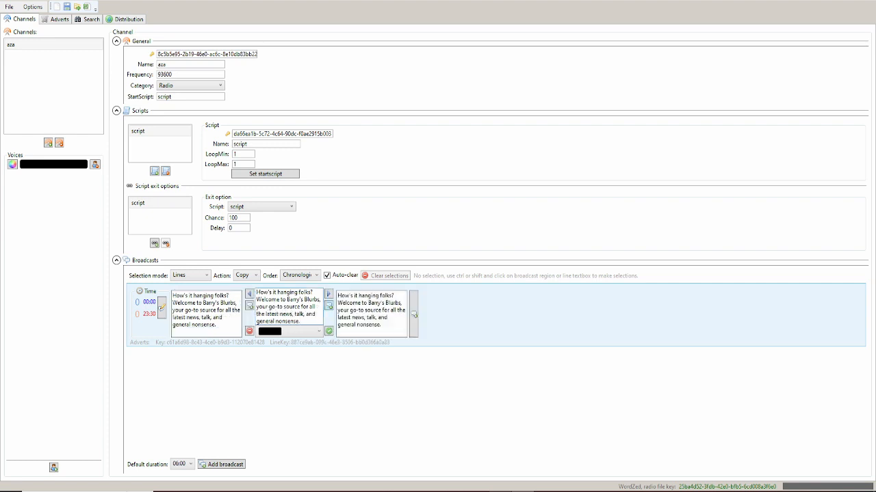
pyautogui.click(211, 319)
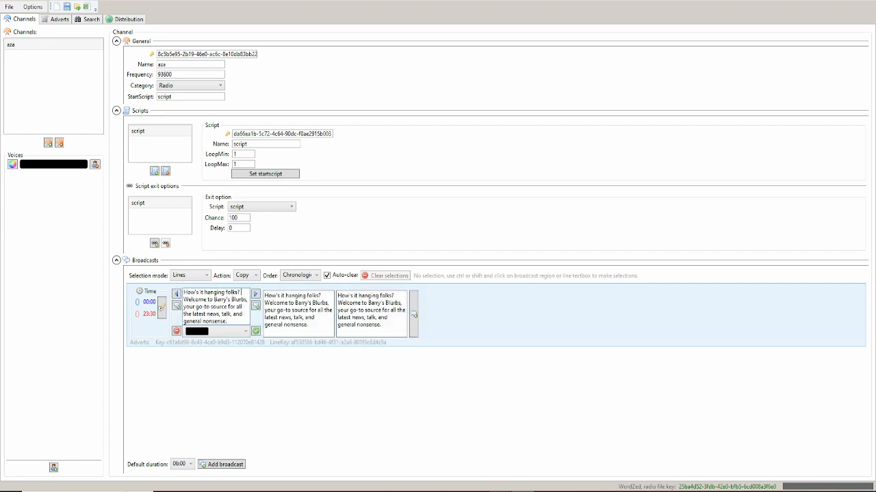
pyautogui.hotkey('ctrl', 'shift', 'End')
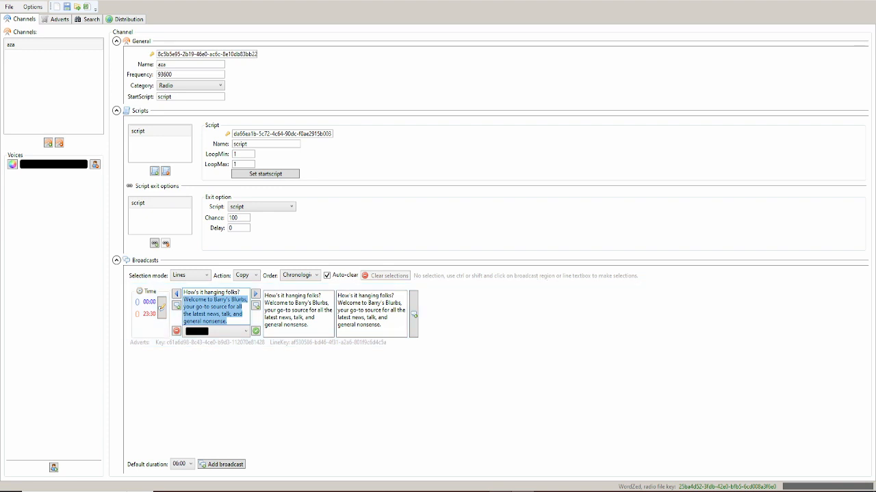
pyautogui.press('BackSpace')
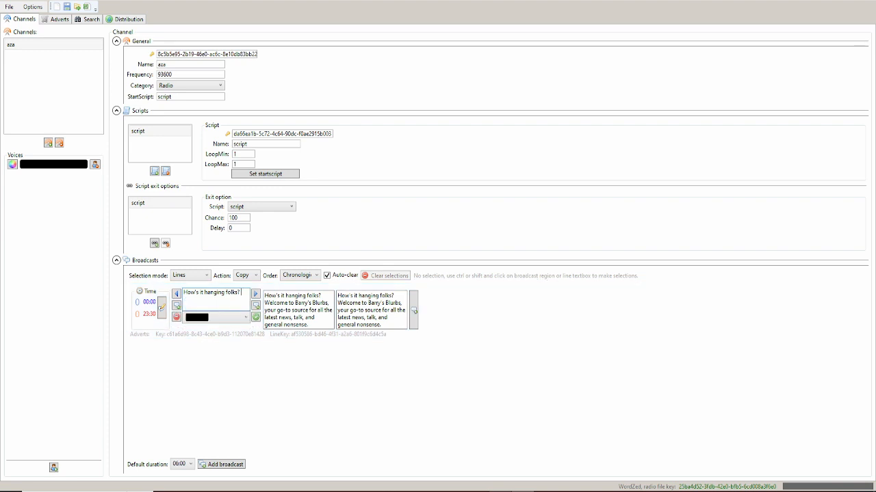
pyautogui.click(318, 297)
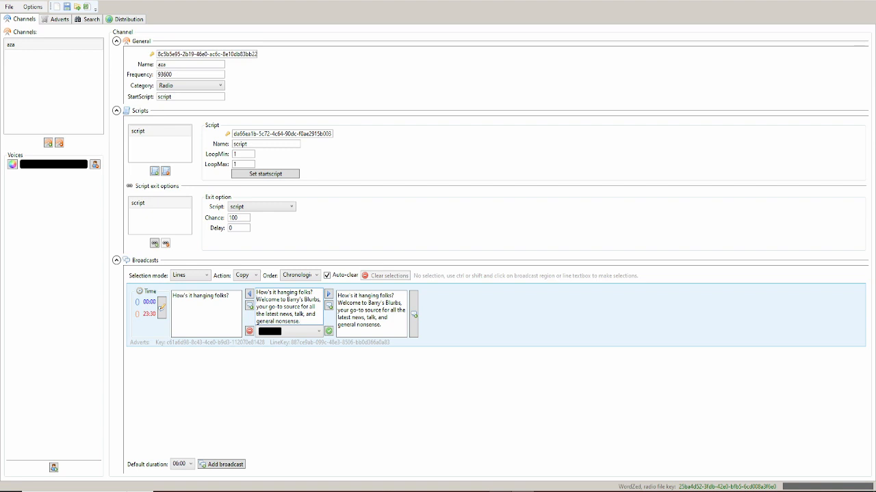
pyautogui.hotkey('shift', 'Home')
pyautogui.press('BackSpace')
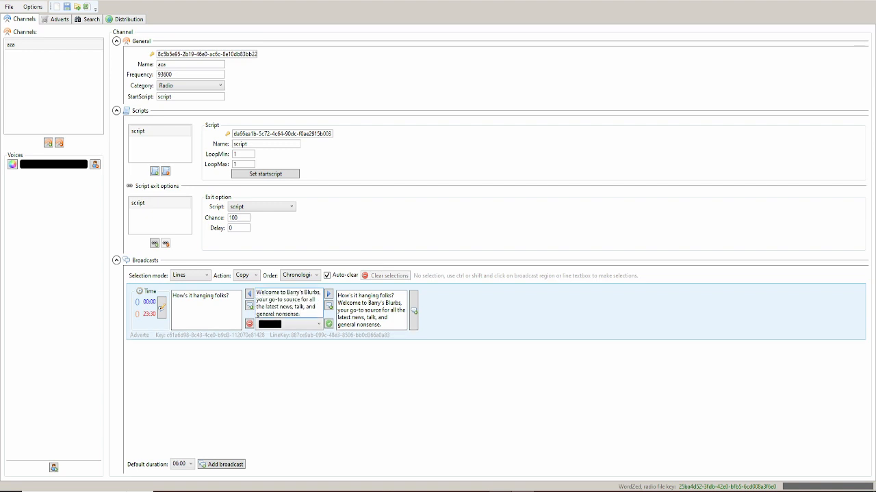
pyautogui.click(369, 310)
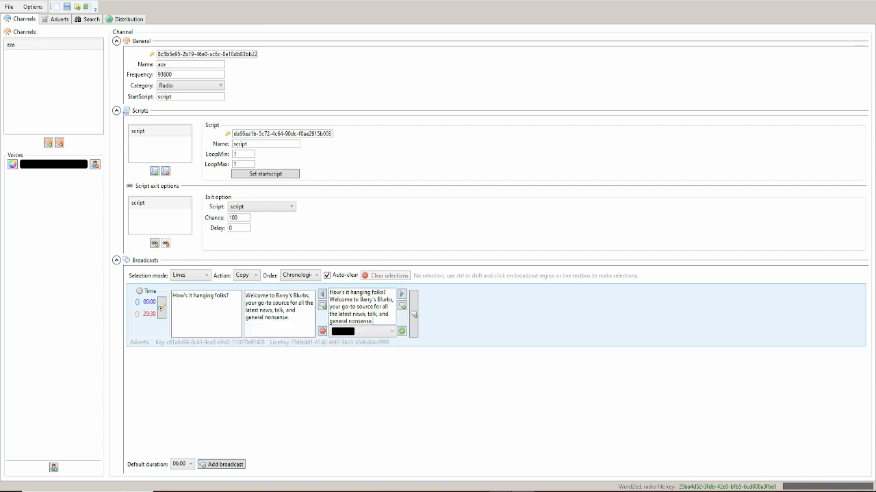
pyautogui.click(323, 331)
# - Put the $(t:5.00) timing tag at the start of the greeting line
pyautogui.click(231, 298)
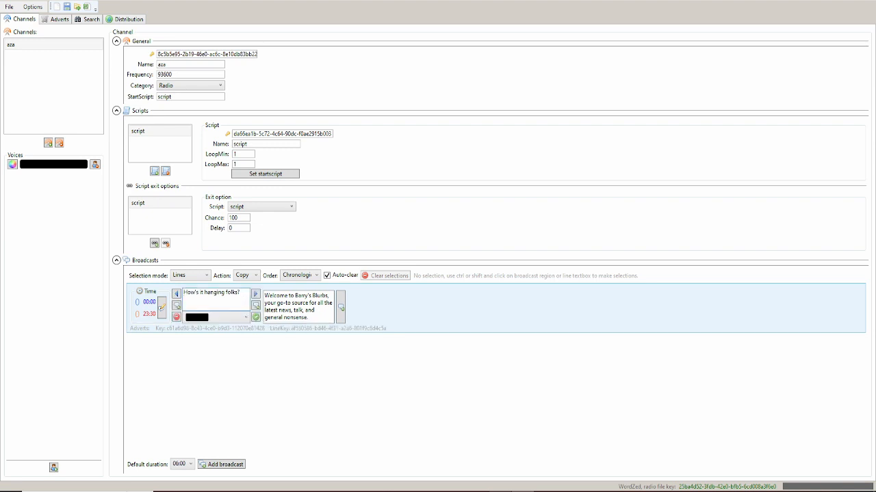
pyautogui.press('Home')
pyautogui.write('{')
pyautogui.press('BackSpace')
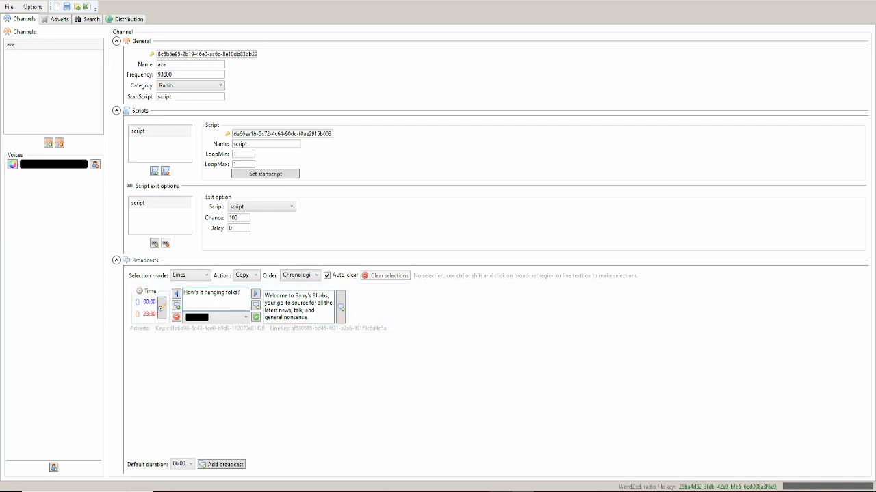
pyautogui.write('${}t5.00}')
pyautogui.write(')')
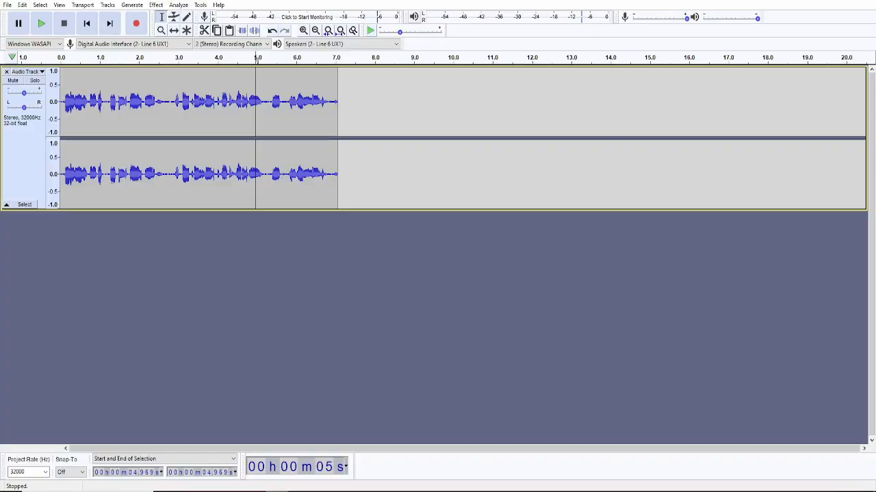
# - Play the clip from the start and select its opening 1.17 seconds
pyautogui.click(87, 23)
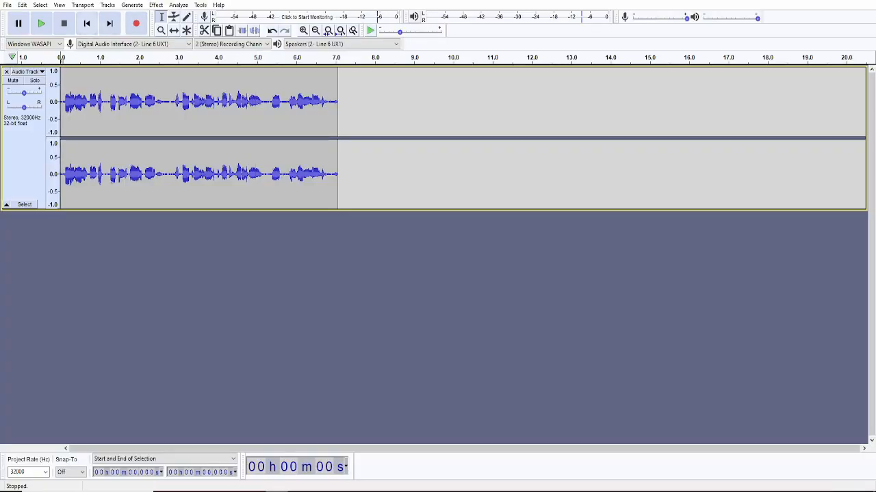
pyautogui.click(42, 24)
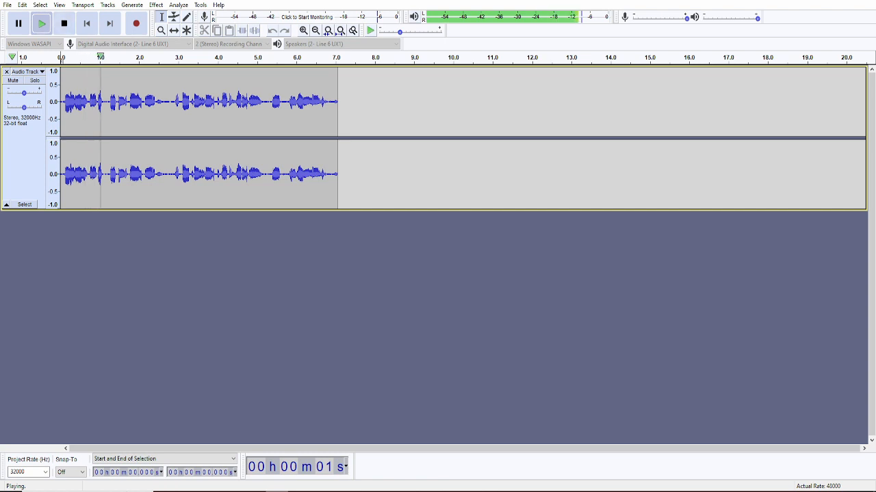
pyautogui.click(65, 23)
pyautogui.moveTo(107, 171); pyautogui.dragTo(61, 167)
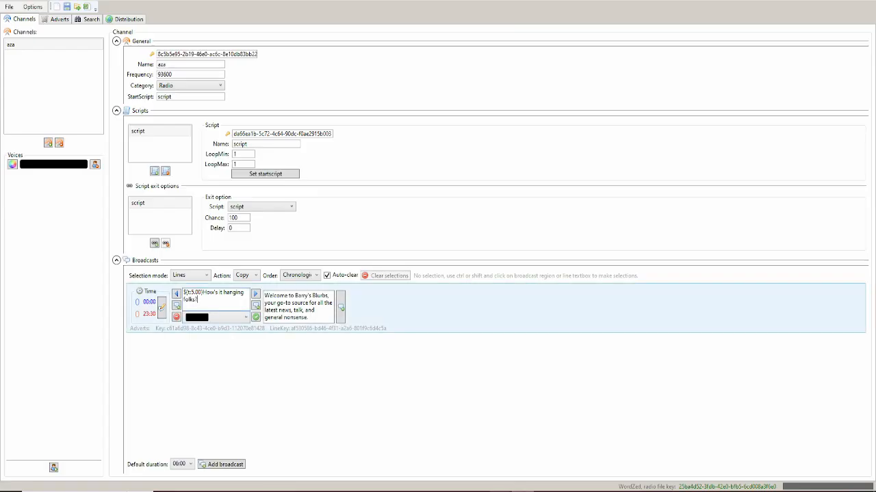
# - Change the greeting's timing tag from 5.00 to 1.17 and select the tag
pyautogui.press('BackSpace')
pyautogui.press('BackSpace')
pyautogui.press('BackSpace')
pyautogui.press('BackSpace')
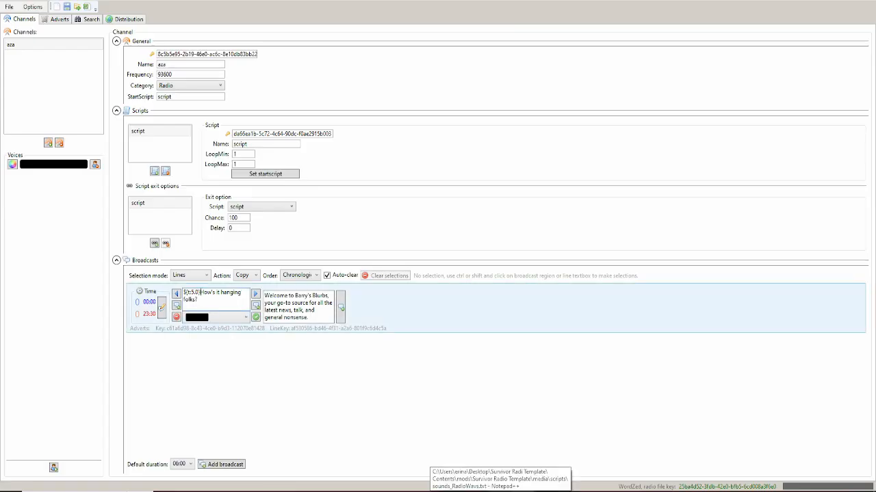
pyautogui.write('1.17')
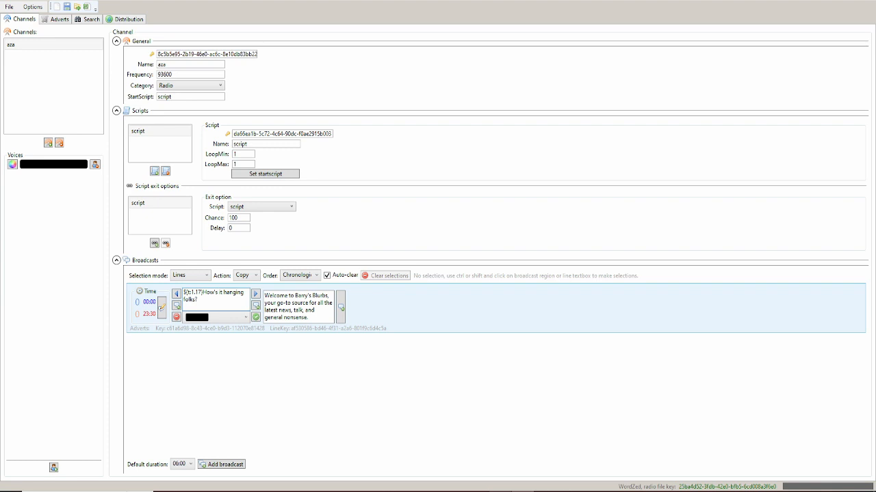
pyautogui.moveTo(203, 292); pyautogui.dragTo(184, 292)
pyautogui.hotkey('ctrl', 'c')
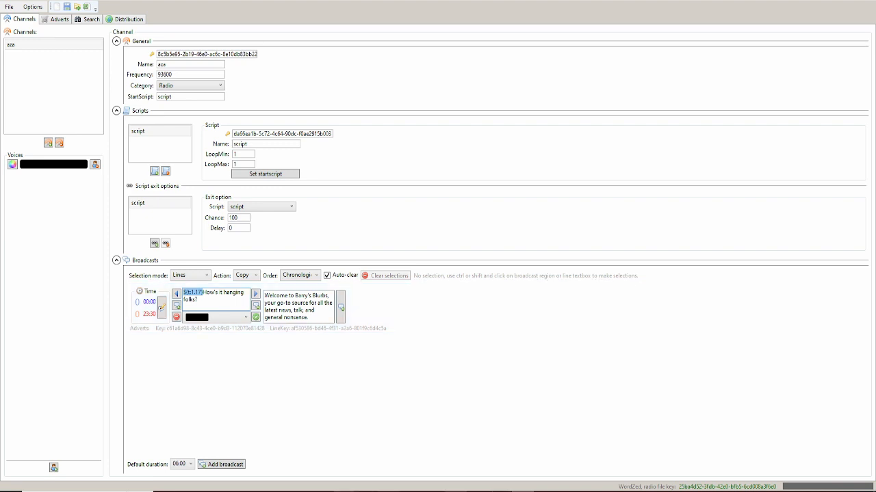
# - Delete the opening 1.17 s of audio, then the following 5.004 s of speech
pyautogui.click(277, 491)
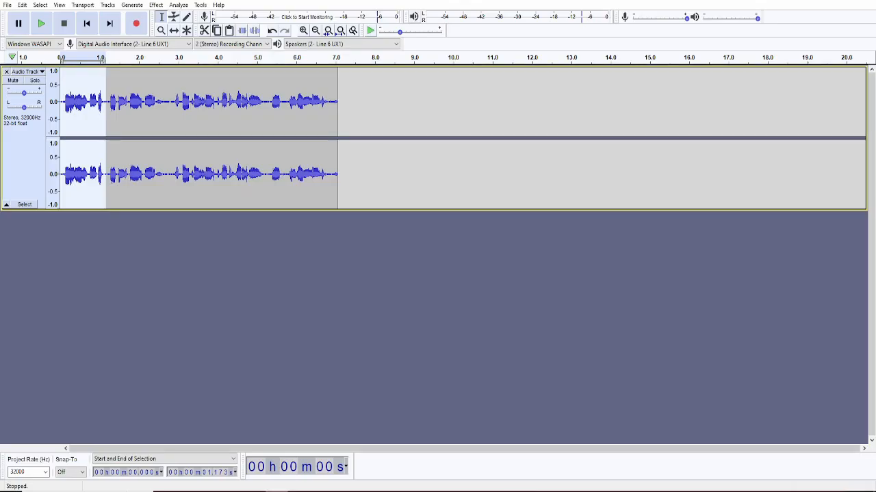
pyautogui.press('Delete')
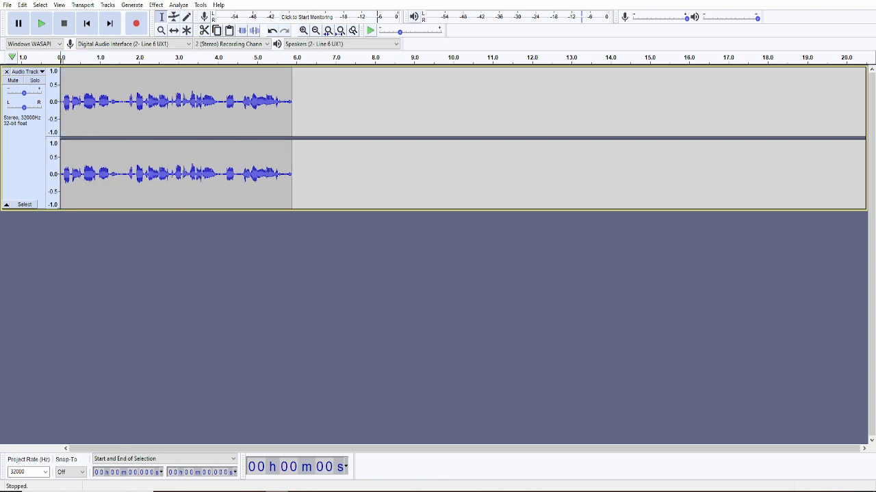
pyautogui.click(293, 130)
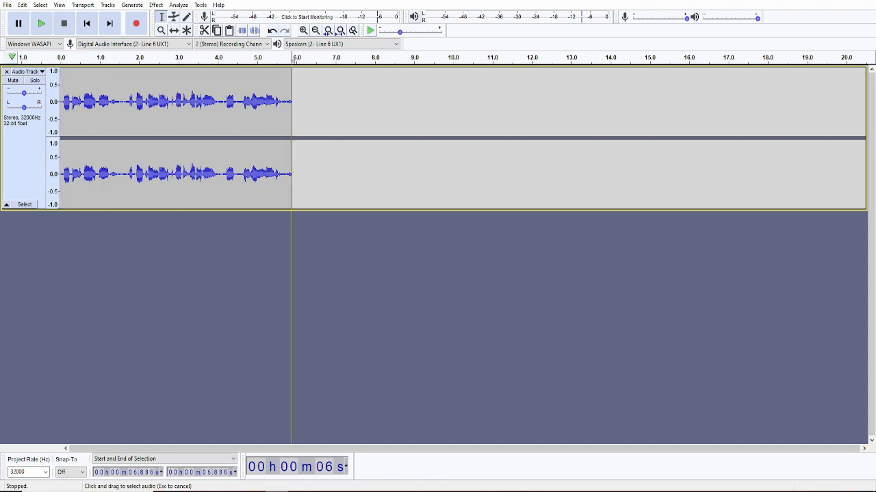
pyautogui.click(256, 130)
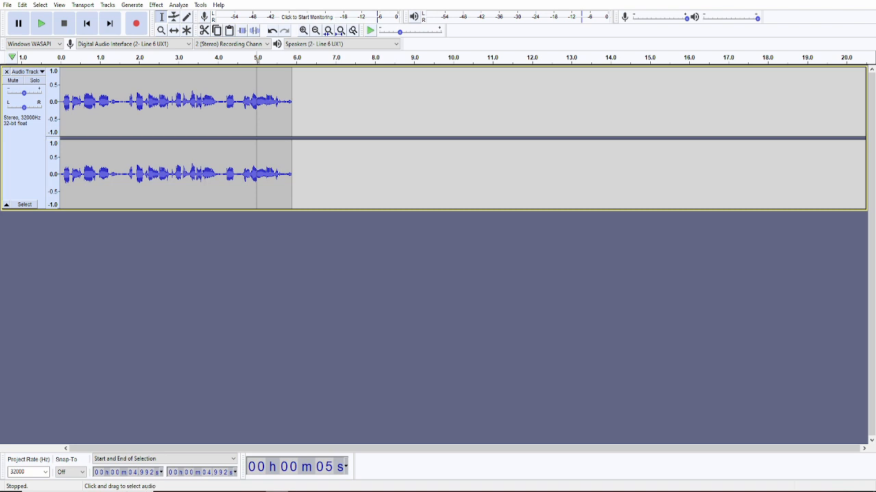
pyautogui.click(259, 130)
pyautogui.click(257, 130)
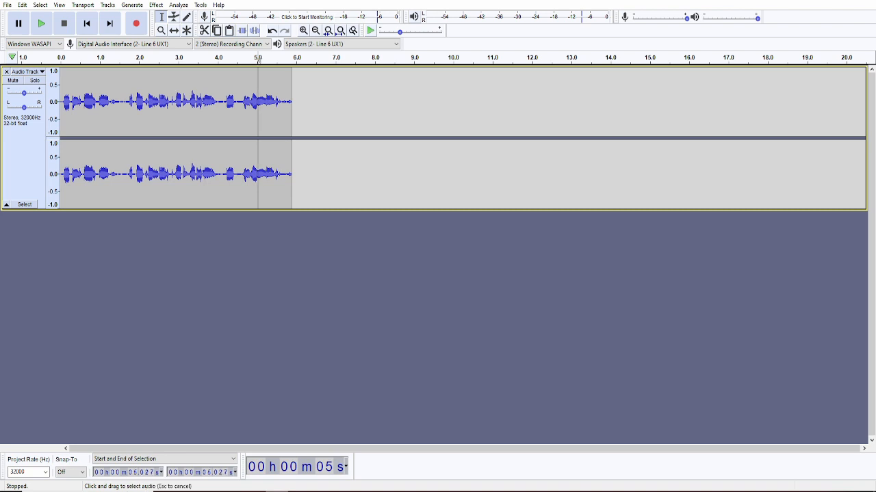
pyautogui.click(257, 130)
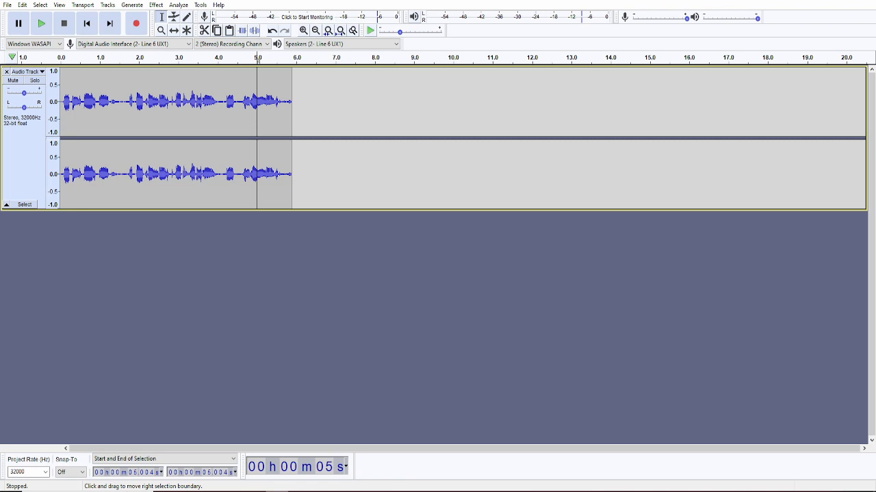
pyautogui.moveTo(256, 130); pyautogui.dragTo(60, 130)
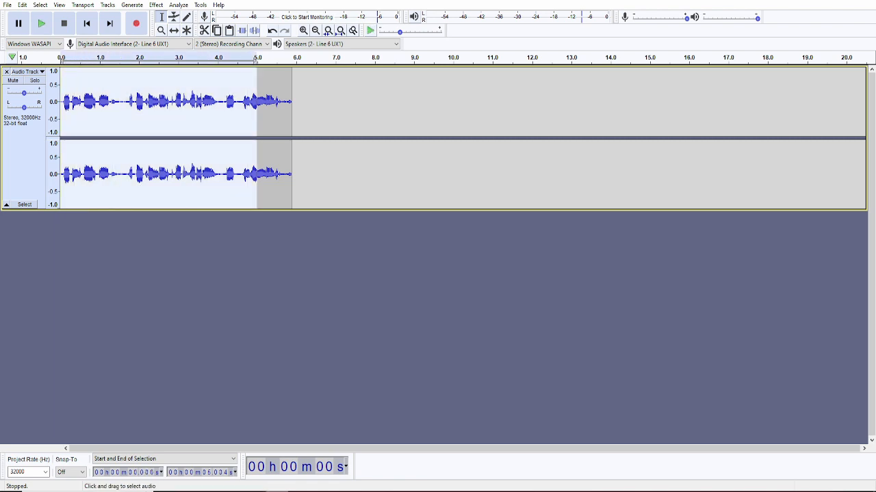
pyautogui.press('Delete')
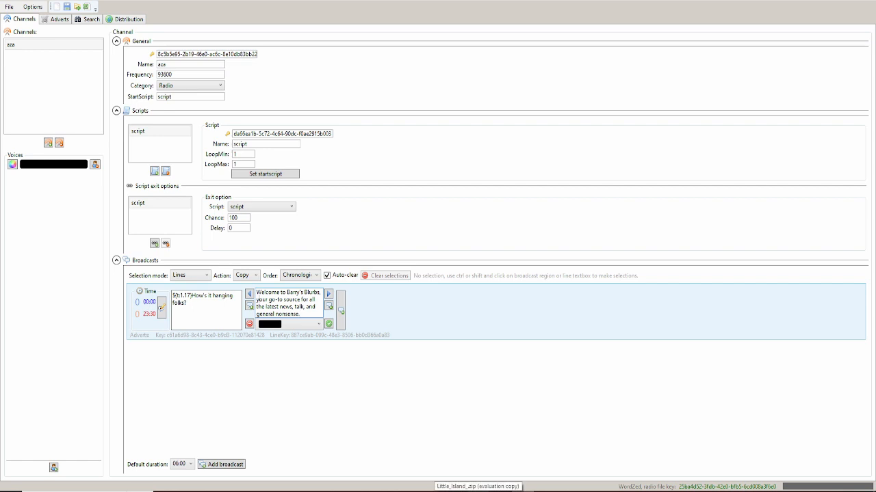
# - Paste the timing tag before the Welcome line, set it to 5.00, and play the leftover audio
pyautogui.hotkey('ctrl', 'v')
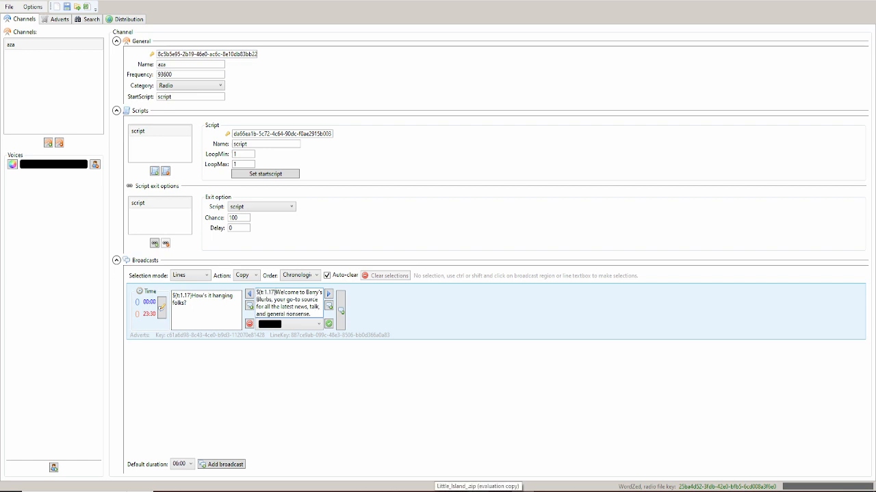
pyautogui.press('BackSpace')
pyautogui.press('BackSpace')
pyautogui.press('BackSpace')
pyautogui.press('BackSpace')
pyautogui.write('5.00')
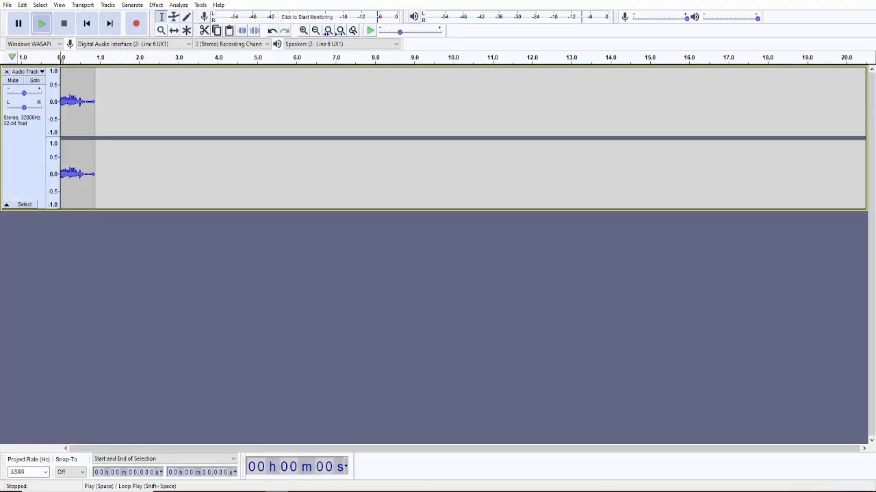
pyautogui.click(42, 24)
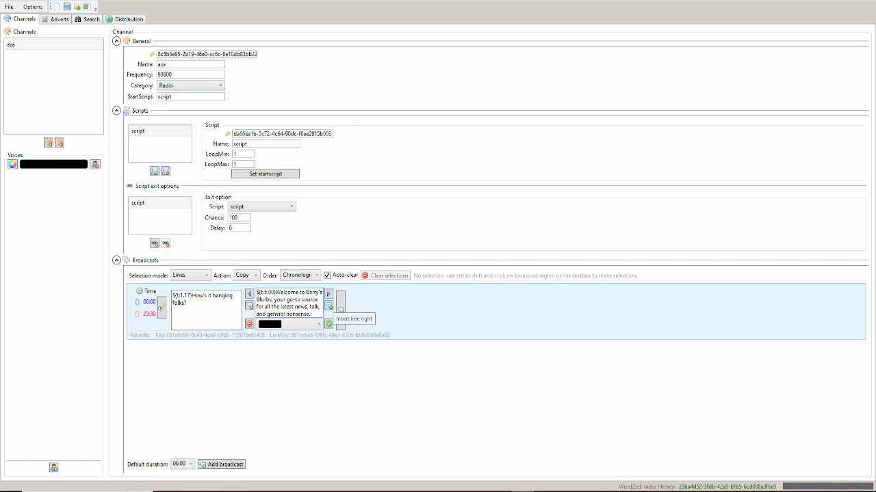
# - Insert trial third lines and delete them again, leaving the two original broadcast lines
pyautogui.click(340, 310)
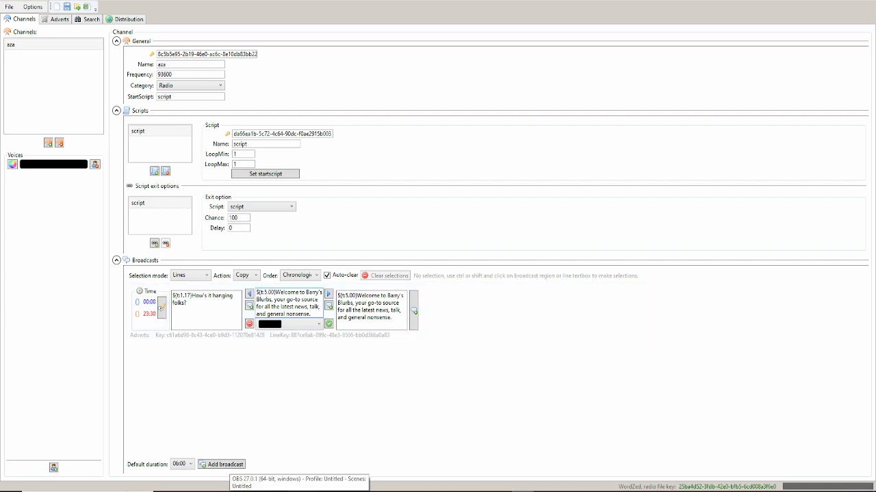
pyautogui.click(382, 317)
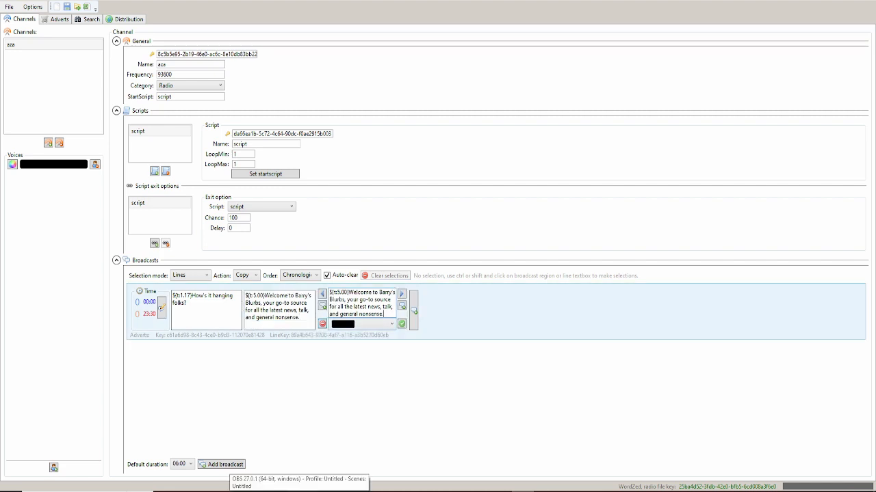
pyautogui.click(322, 324)
pyautogui.click(302, 318)
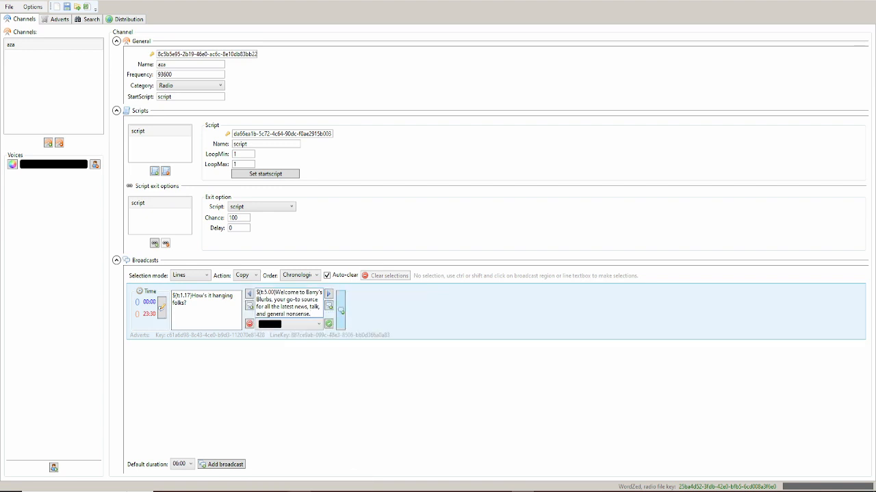
pyautogui.click(341, 310)
pyautogui.click(355, 309)
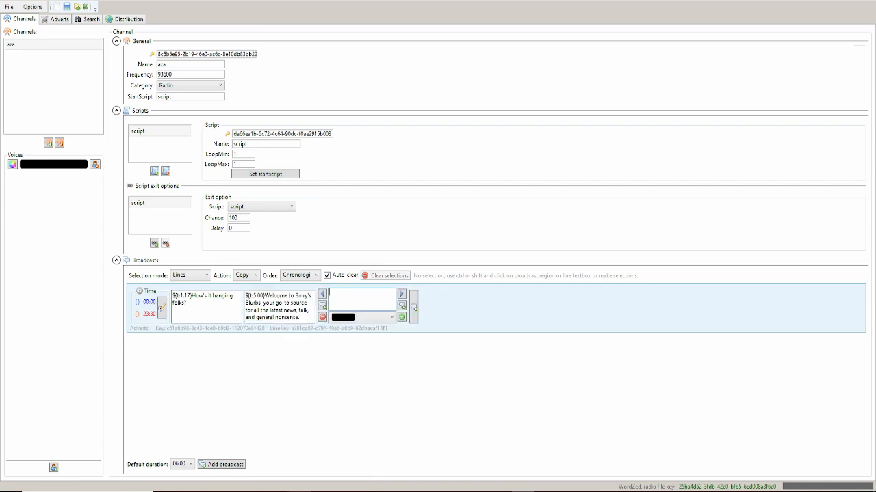
pyautogui.click(322, 317)
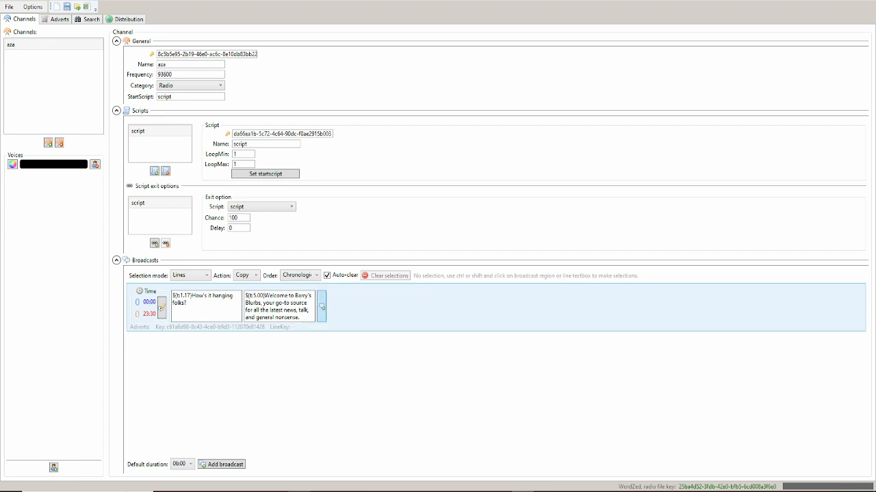
pyautogui.click(301, 316)
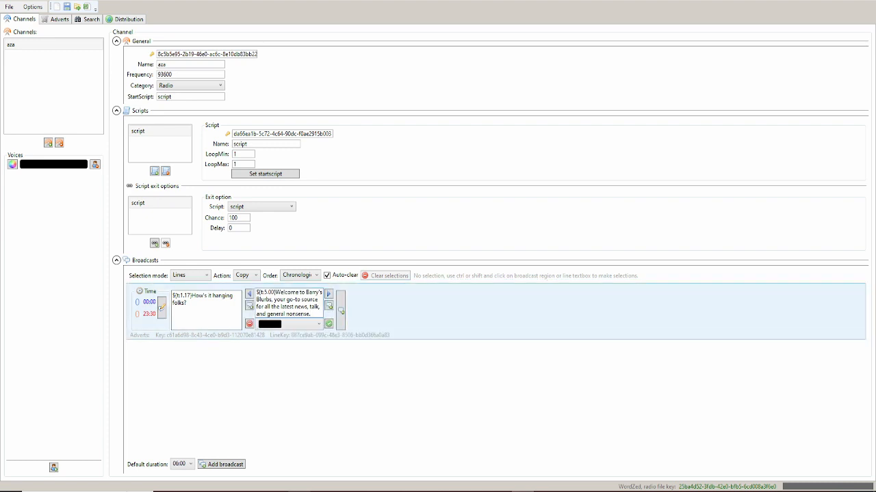
# - Duplicate the ${t:5.00} Barry's Blurbs welcome line as a third line and open its voice colour picker
pyautogui.moveTo(286, 314); pyautogui.dragTo(311, 314)
pyautogui.click(312, 314)
pyautogui.click(329, 305)
pyautogui.click(374, 314)
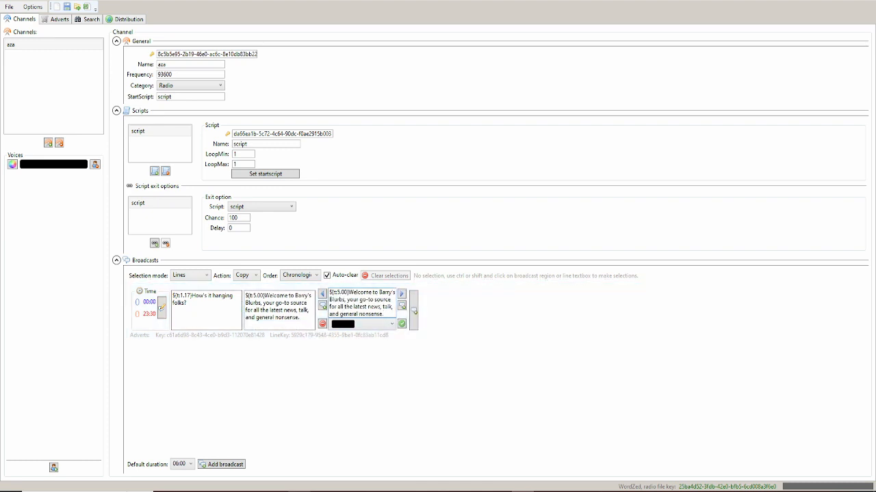
pyautogui.click(13, 164)
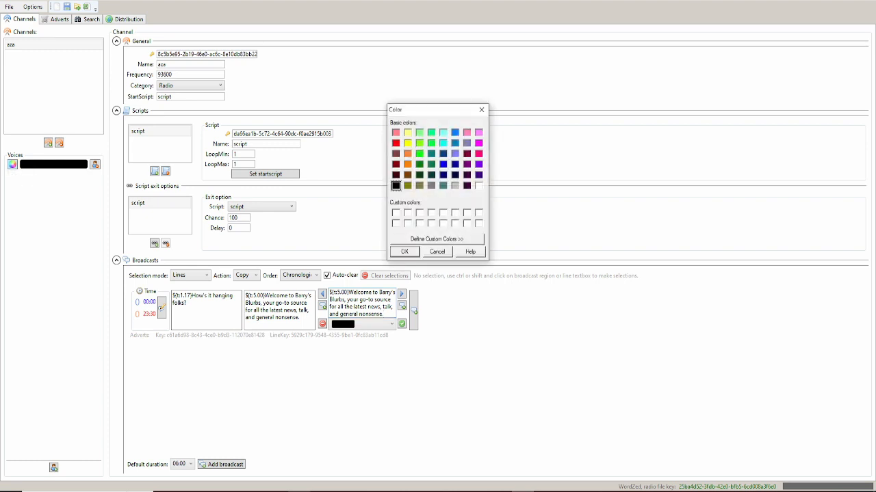
# - Change the voice colour to the blue basic colour and bring up the Save Radio File dialog
pyautogui.click(454, 132)
pyautogui.click(404, 251)
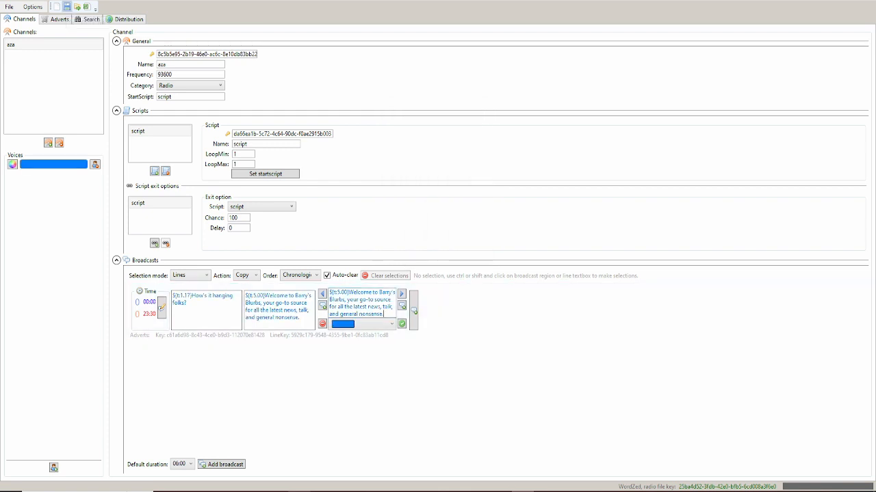
pyautogui.click(67, 6)
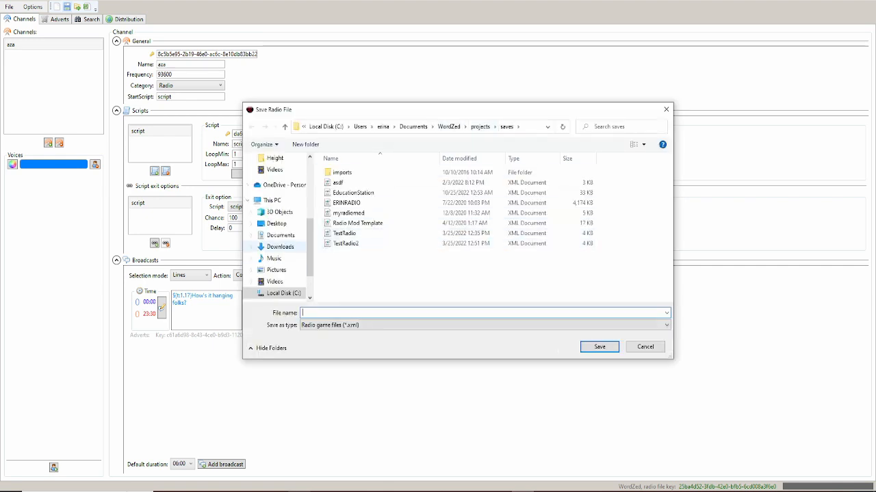
# - Save the radio file as aza in Survivor Radio Template's mods/Survivor Radio Template/media/radio folder
pyautogui.click(276, 224)
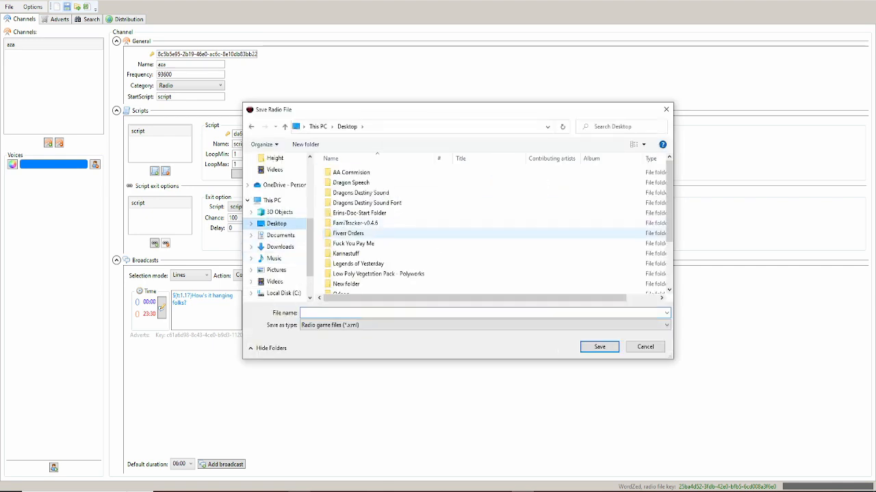
pyautogui.scroll(-2, 362, 213)
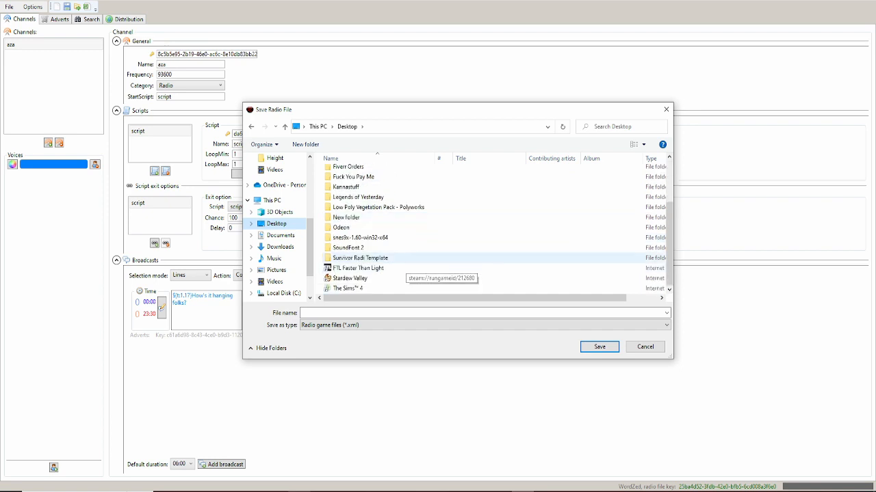
pyautogui.click(383, 257)
pyautogui.doubleClick(370, 258)
pyautogui.doubleClick(362, 172)
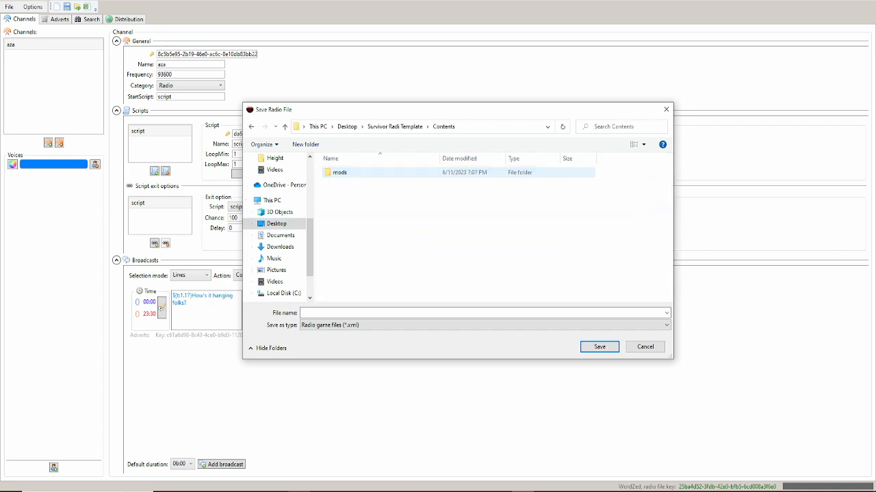
pyautogui.doubleClick(363, 173)
pyautogui.doubleClick(361, 172)
pyautogui.doubleClick(342, 172)
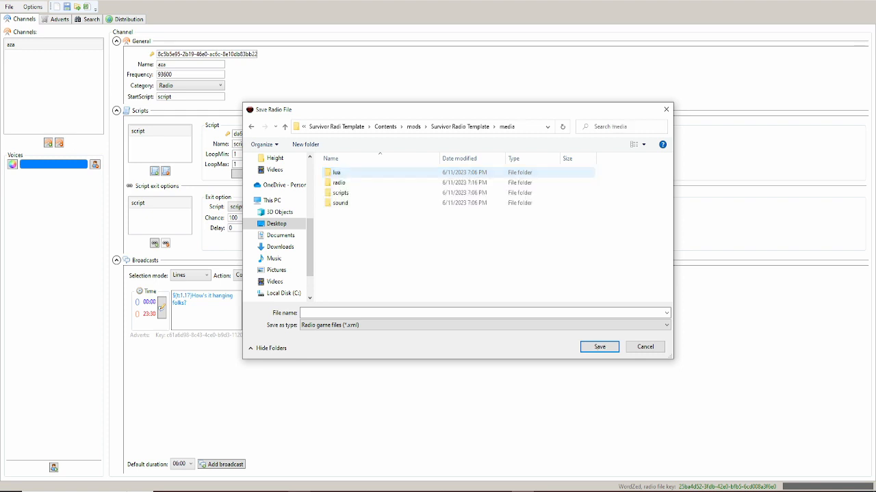
pyautogui.doubleClick(339, 183)
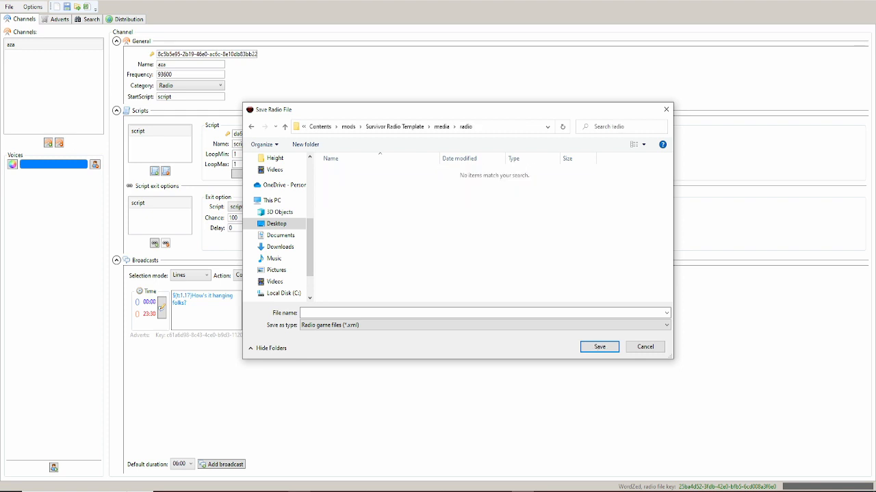
pyautogui.click(342, 314)
pyautogui.write('aza')
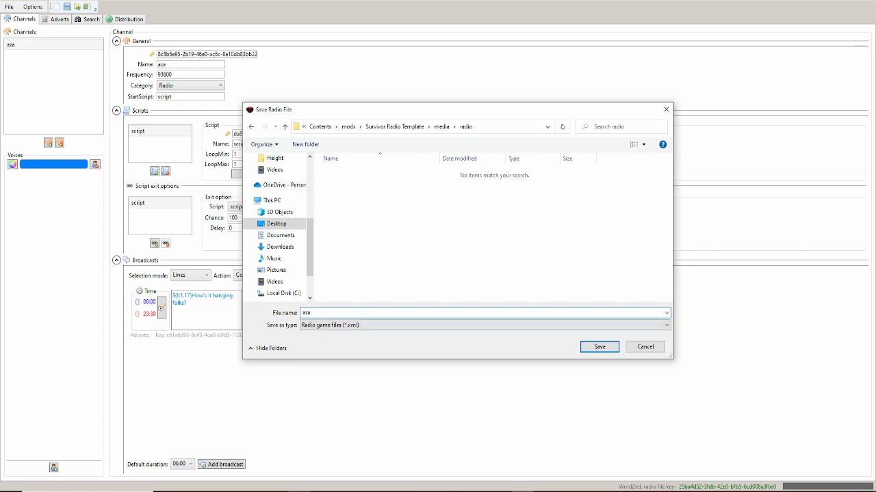
pyautogui.click(600, 347)
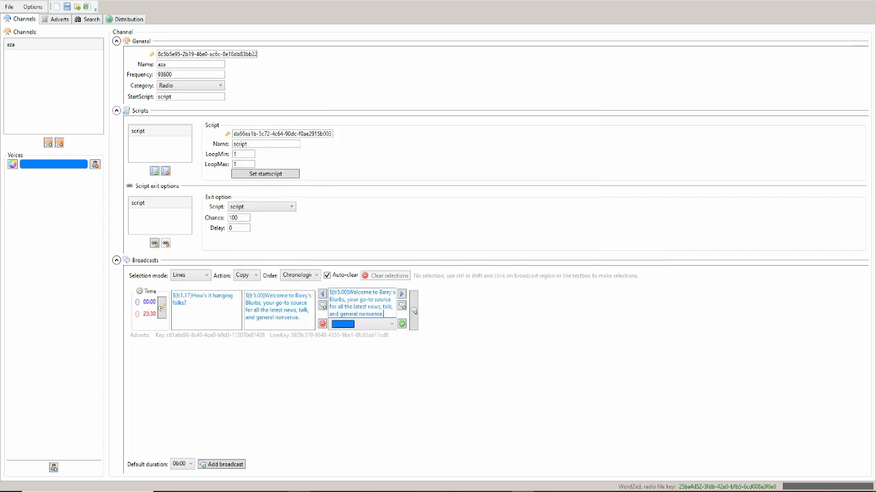
# - Create distribution version 0 of the radio file from the Distribution tab
pyautogui.click(128, 19)
pyautogui.click(99, 83)
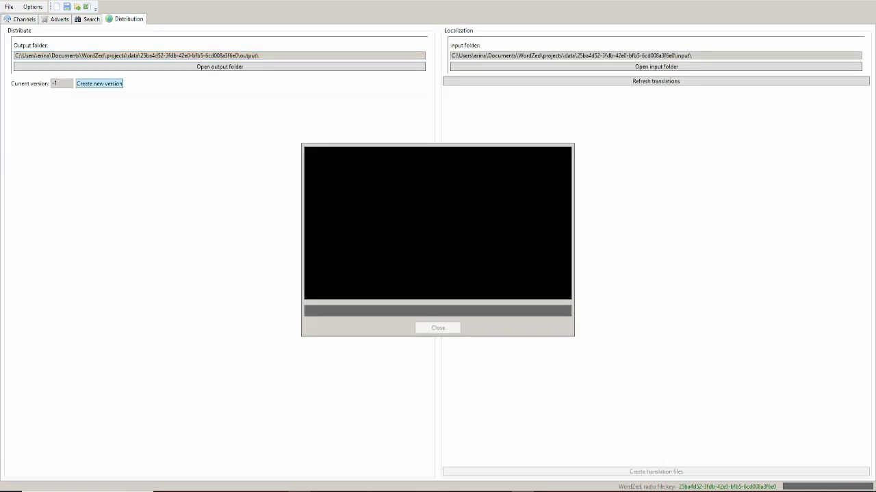
pyautogui.click(438, 328)
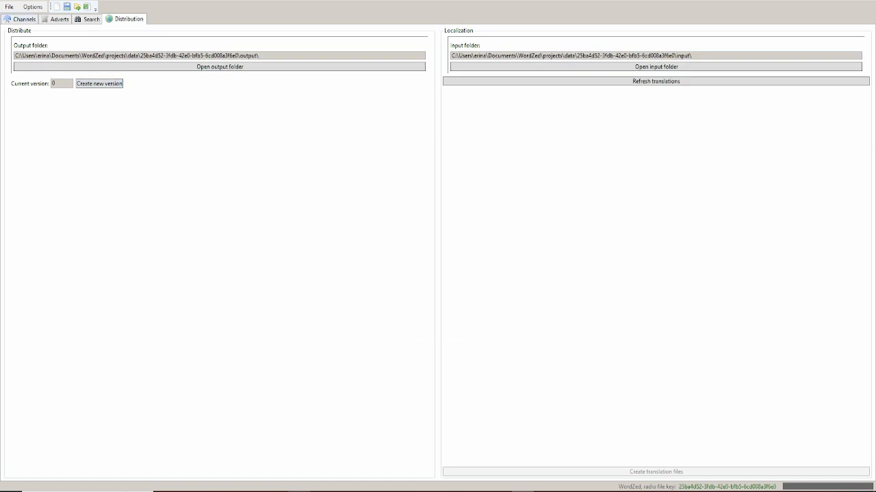
# - Back in the channel editor, save the radio file and bring up the line's player effects
pyautogui.click(23, 19)
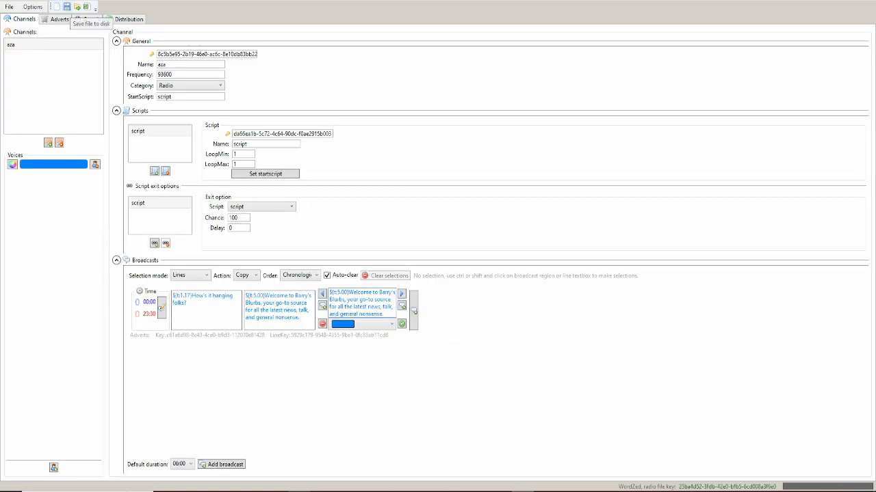
pyautogui.click(67, 7)
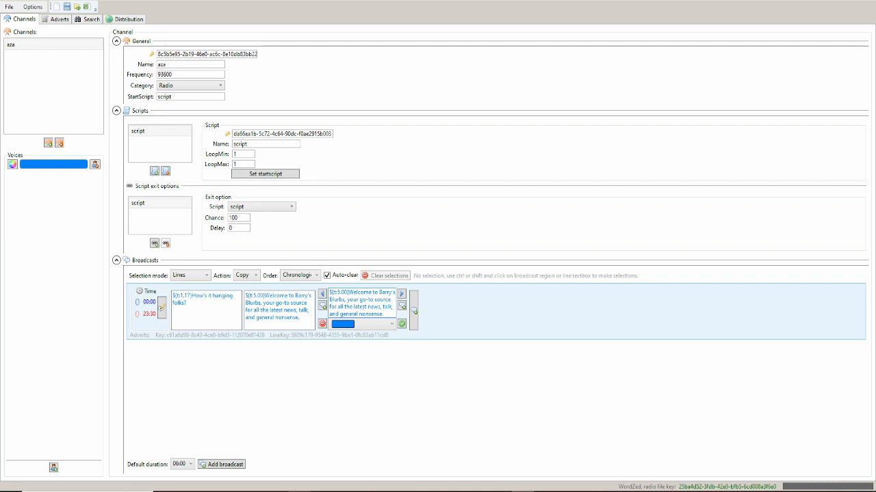
pyautogui.click(414, 310)
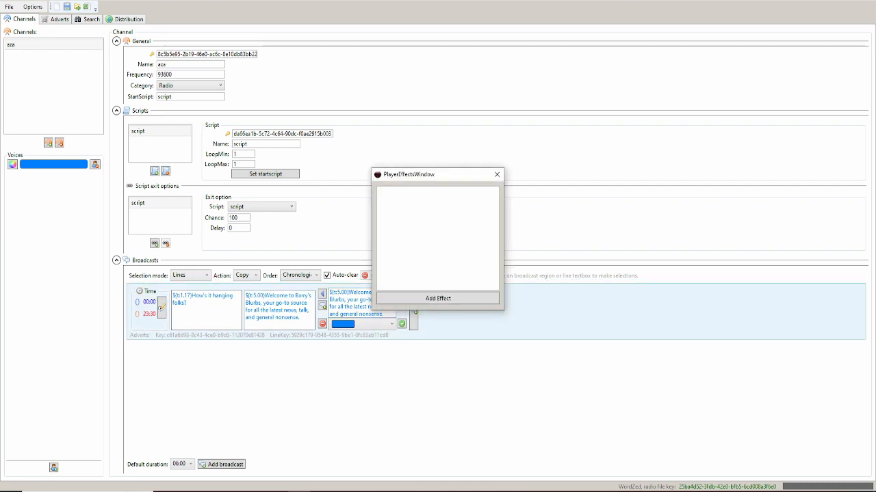
# - Add a Drunkenness player effect with operator + and amount 1 to the line, then recheck it
pyautogui.click(438, 298)
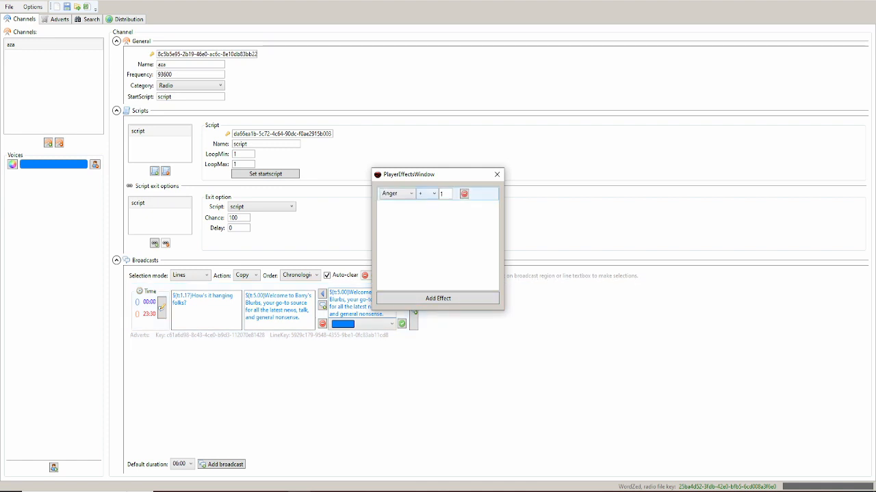
pyautogui.click(397, 193)
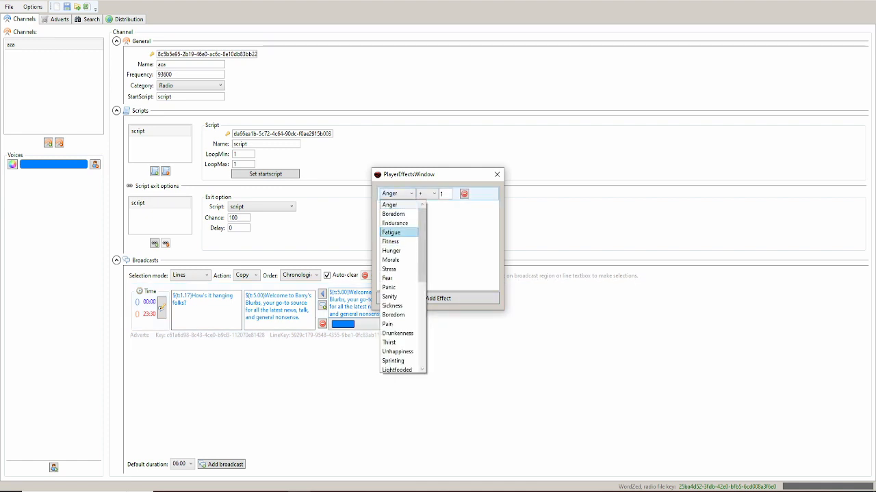
pyautogui.scroll(-1, 397, 233)
pyautogui.click(397, 306)
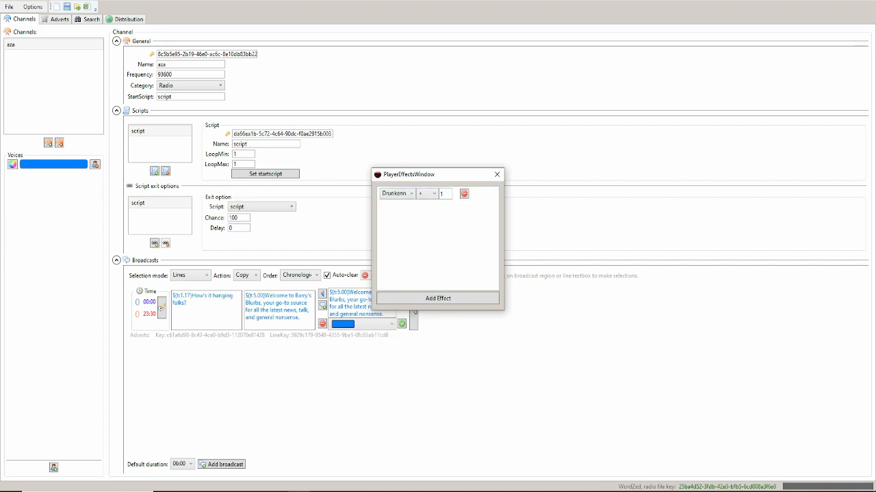
pyautogui.moveTo(440, 179); pyautogui.dragTo(368, 115)
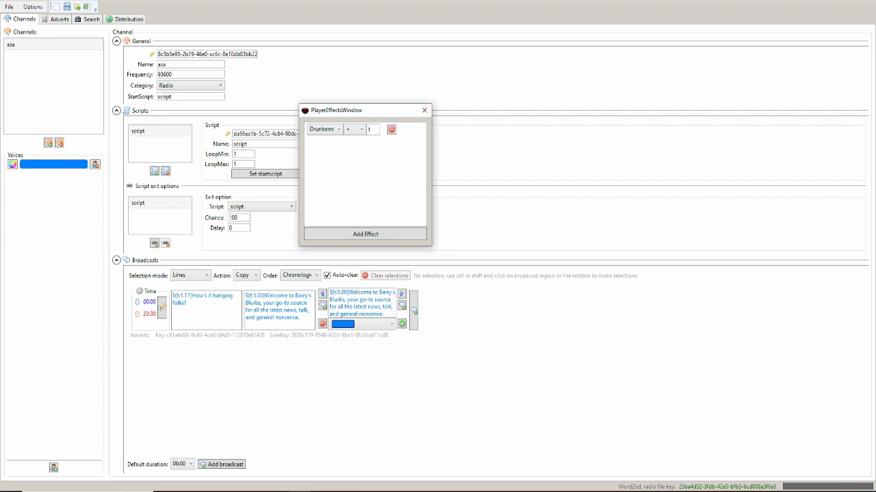
pyautogui.moveTo(373, 129); pyautogui.dragTo(367, 129)
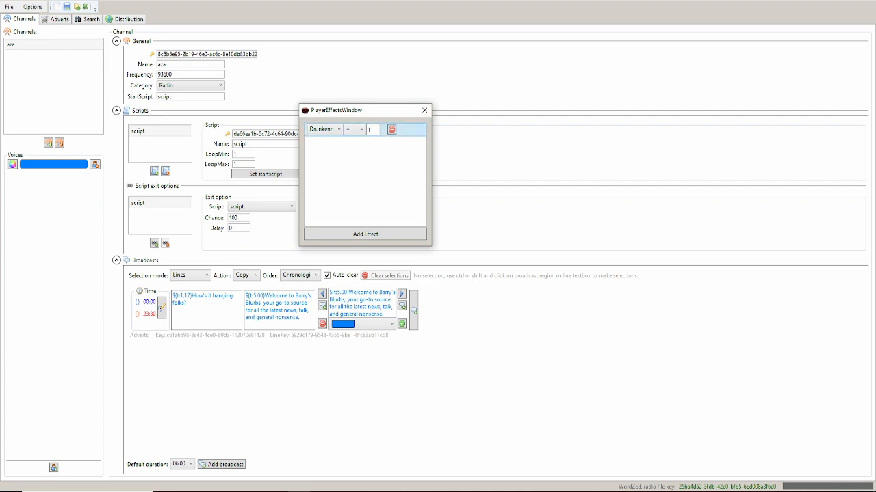
pyautogui.click(360, 130)
pyautogui.click(354, 141)
pyautogui.click(360, 129)
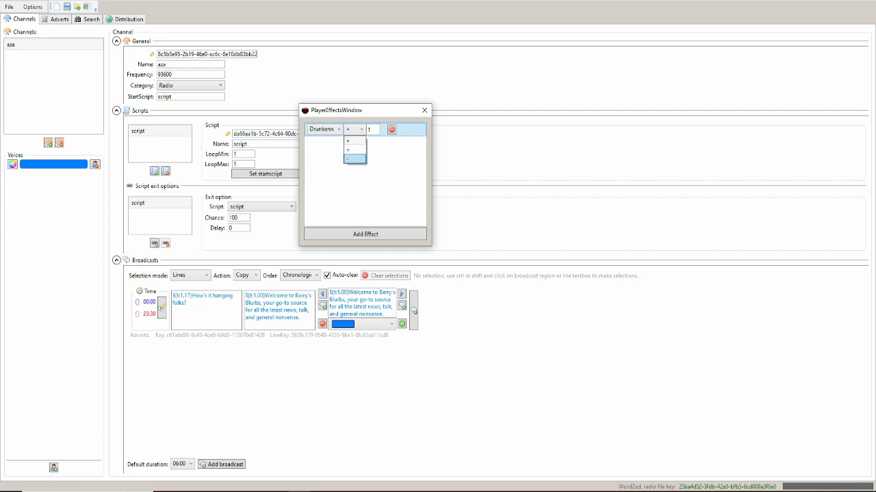
pyautogui.click(353, 141)
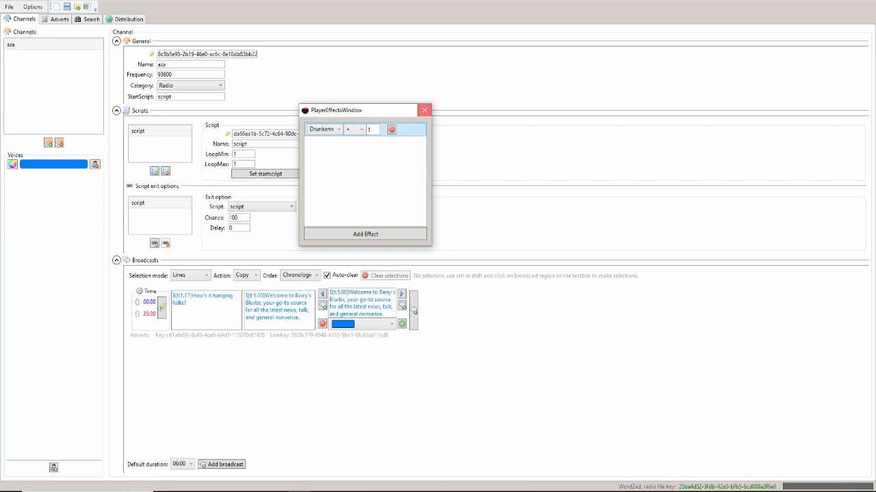
pyautogui.click(424, 110)
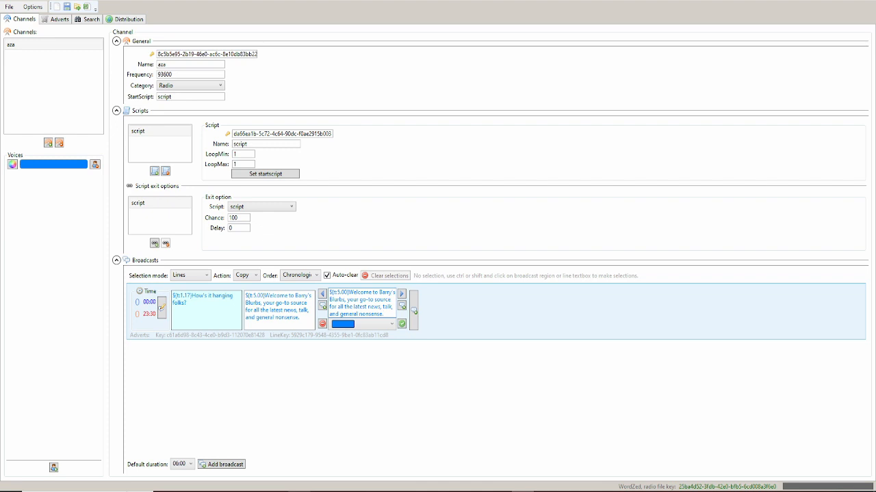
pyautogui.click(414, 311)
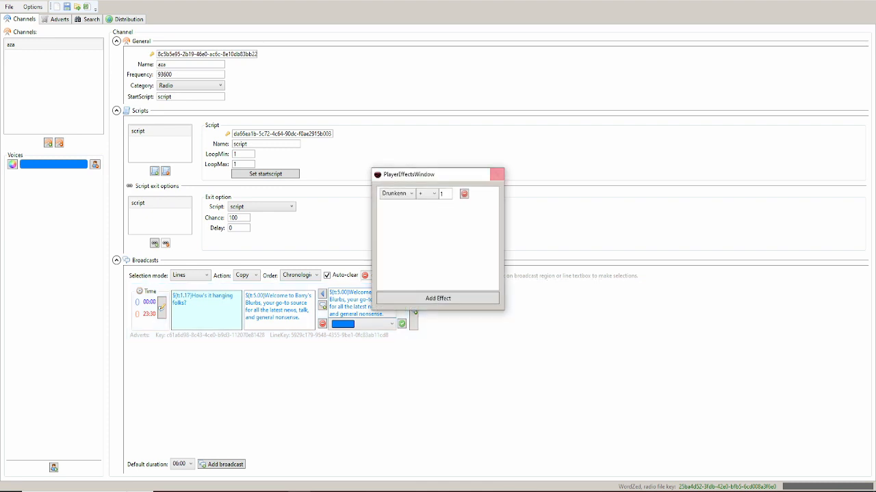
pyautogui.click(497, 174)
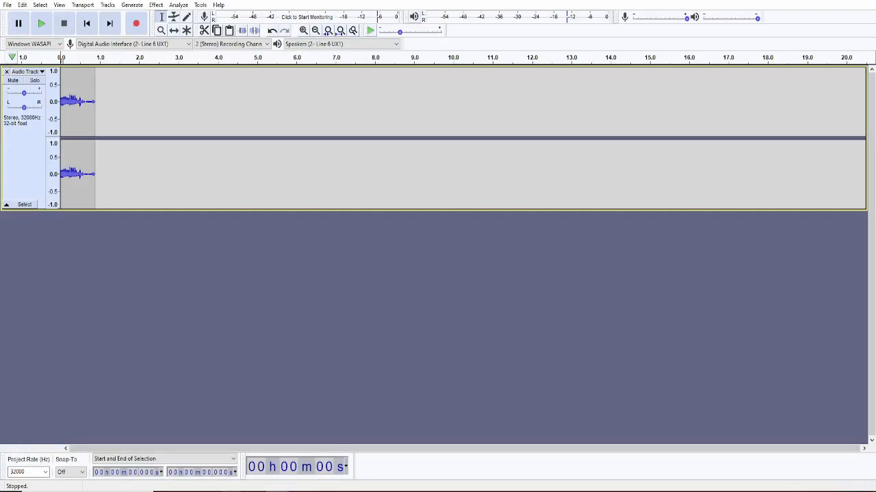
# - Check the mod's radio and media folders in File Explorer before returning to Audacity
pyautogui.moveTo(231, 491)
pyautogui.click(294, 460)
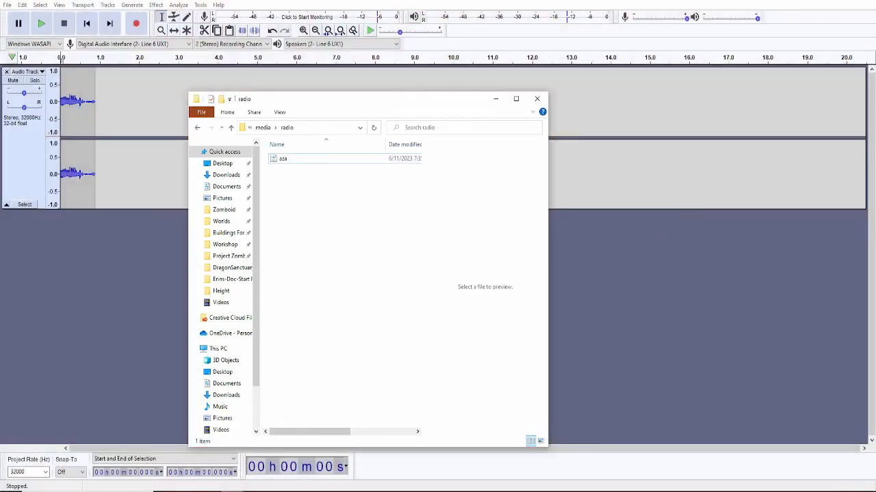
pyautogui.click(263, 128)
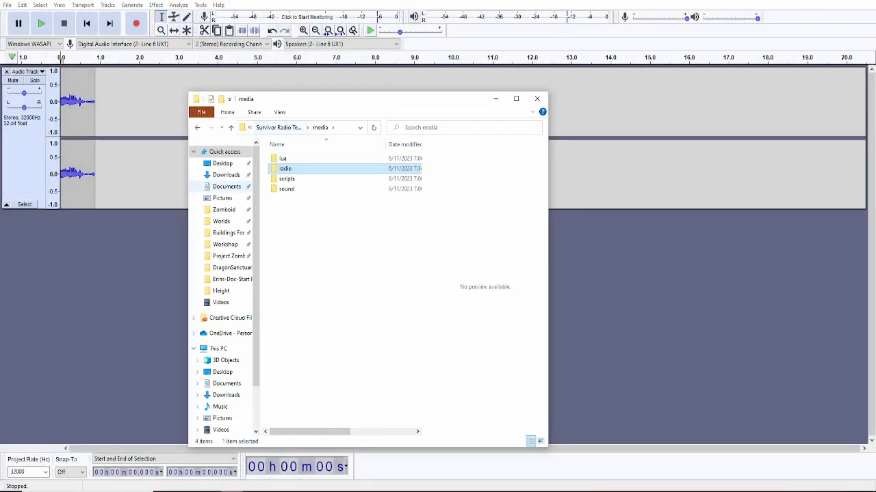
pyautogui.click(134, 249)
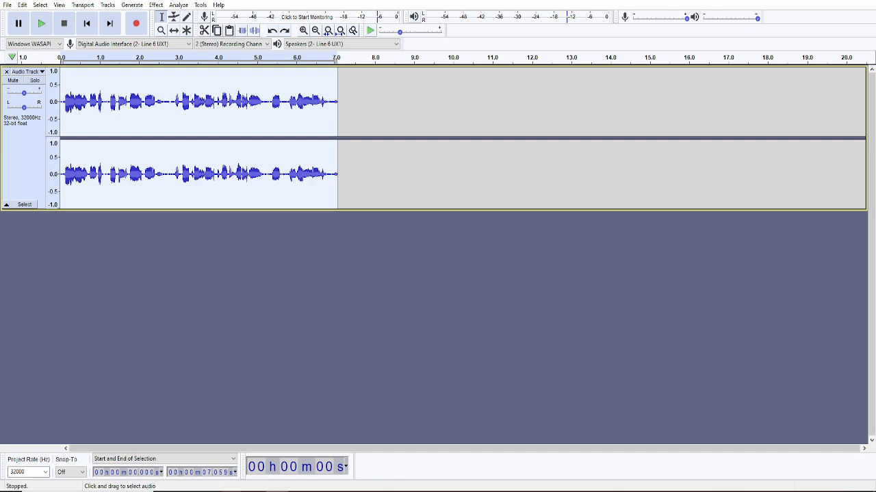
# - Start an OGG export of the audio and browse to the radio template folder on the Desktop
pyautogui.click(7, 4)
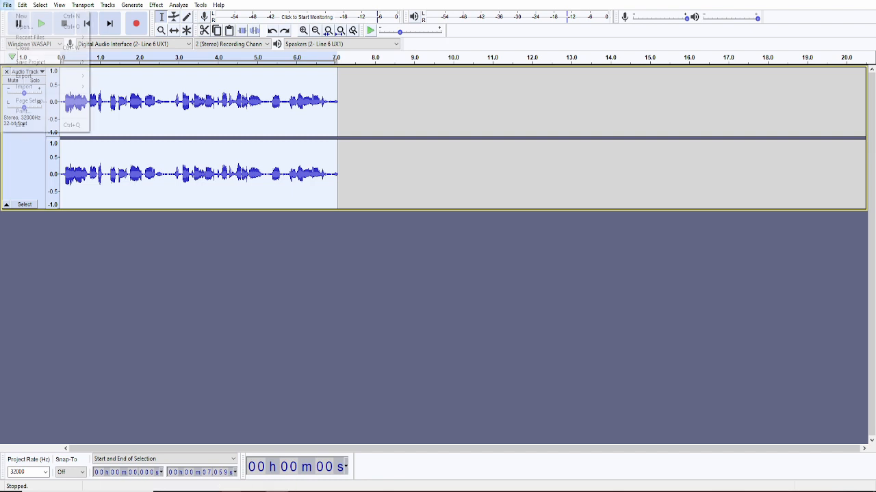
pyautogui.moveTo(24, 76)
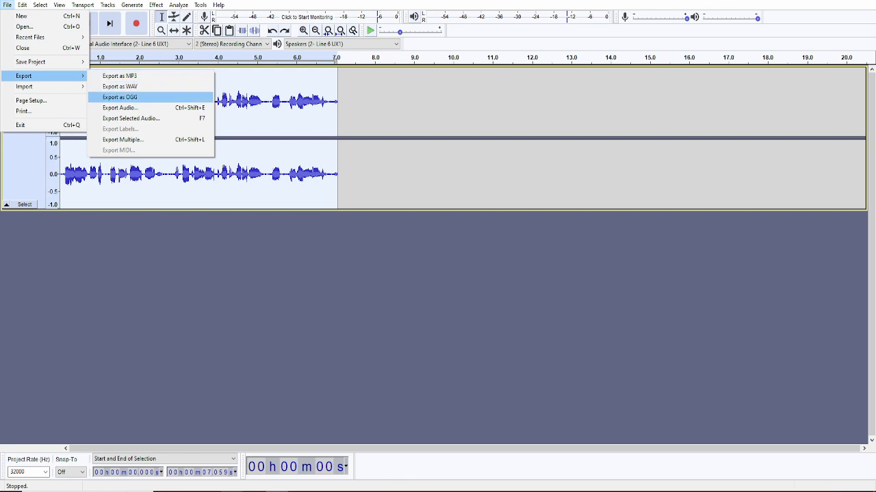
pyautogui.click(122, 97)
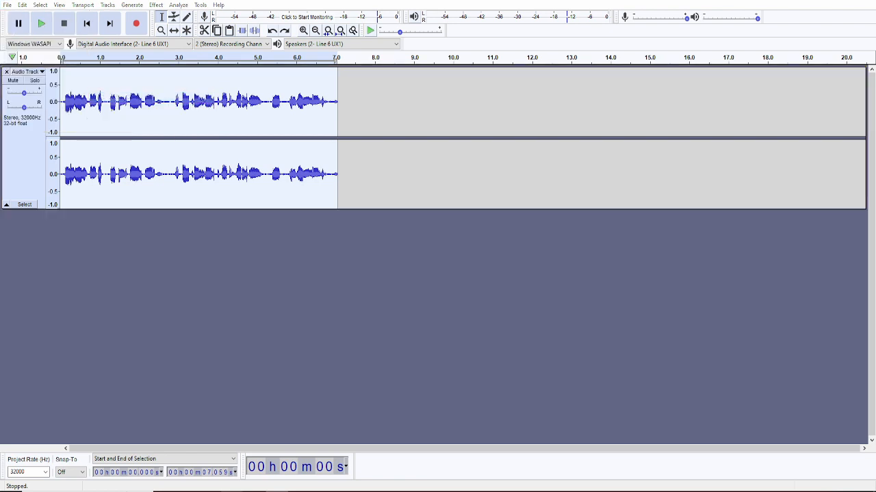
pyautogui.click(188, 33)
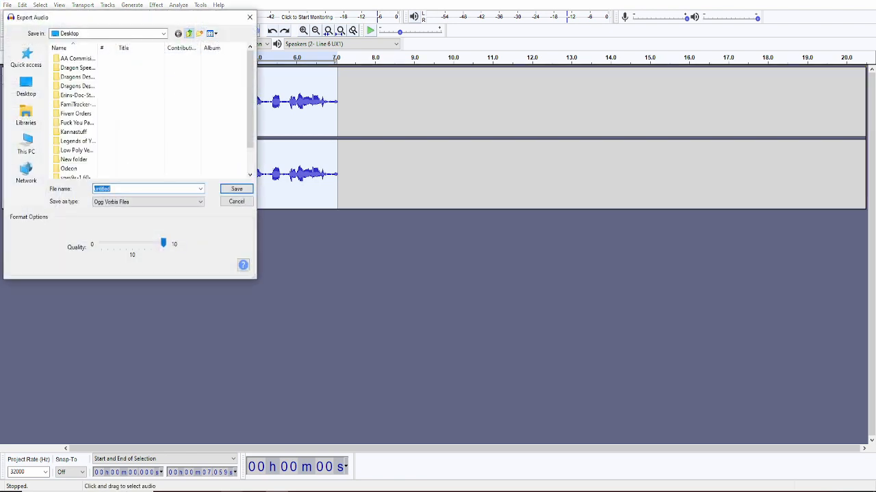
pyautogui.scroll(-5, 151, 109)
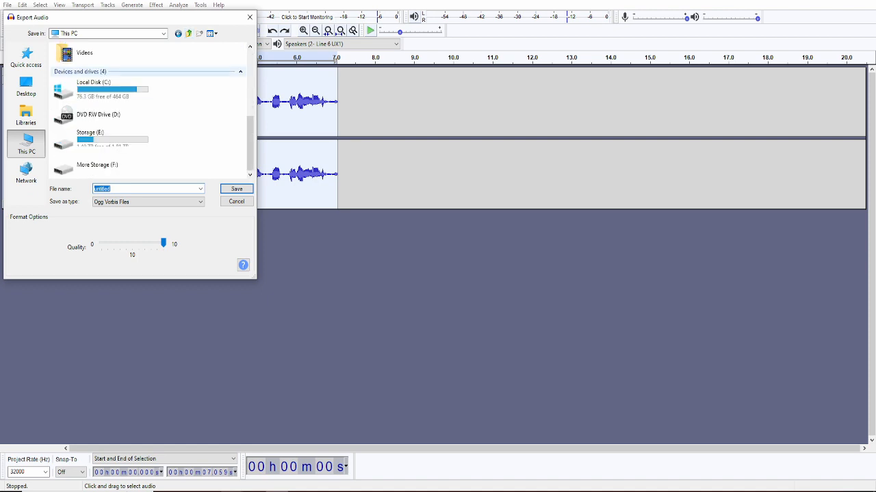
pyautogui.scroll(5, 151, 110)
pyautogui.click(100, 93)
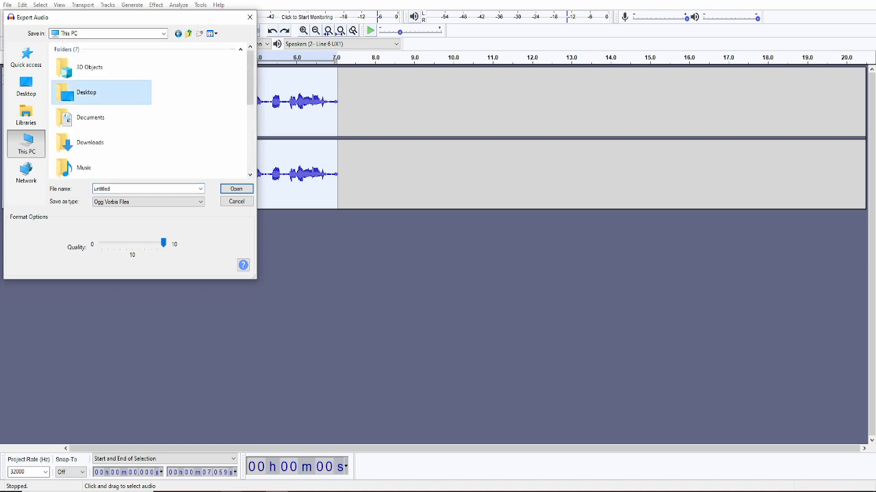
pyautogui.doubleClick(100, 92)
pyautogui.scroll(-1, 89, 96)
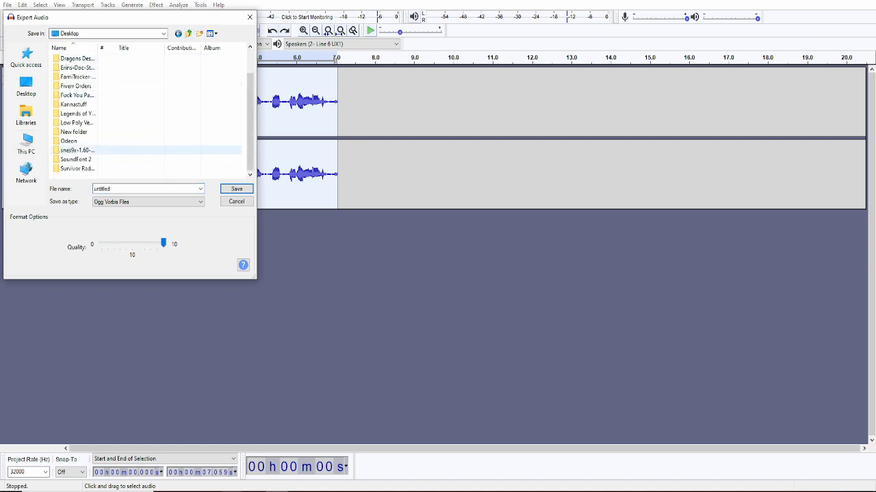
pyautogui.click(77, 168)
pyautogui.doubleClick(77, 168)
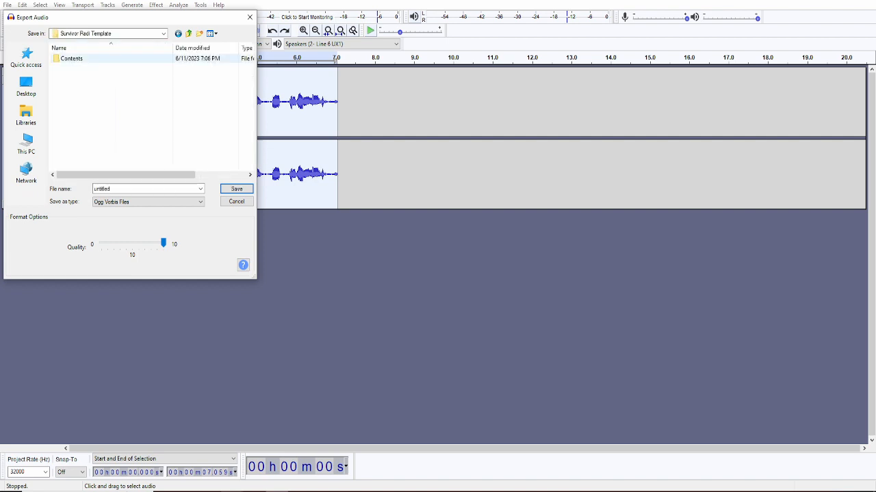
# - Go down through Contents, mods, Survivor Radio Template, media and sound into RadioMusic
pyautogui.doubleClick(72, 59)
pyautogui.doubleClick(73, 59)
pyautogui.doubleClick(73, 59)
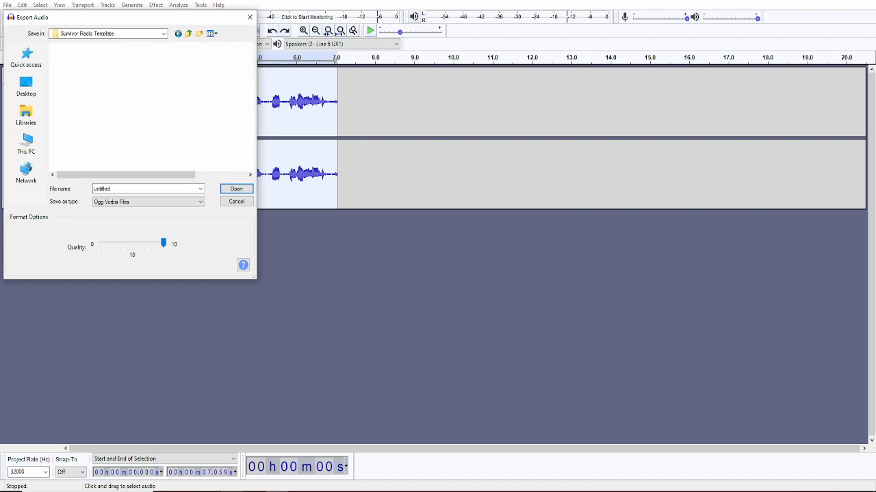
pyautogui.doubleClick(68, 58)
pyautogui.click(68, 86)
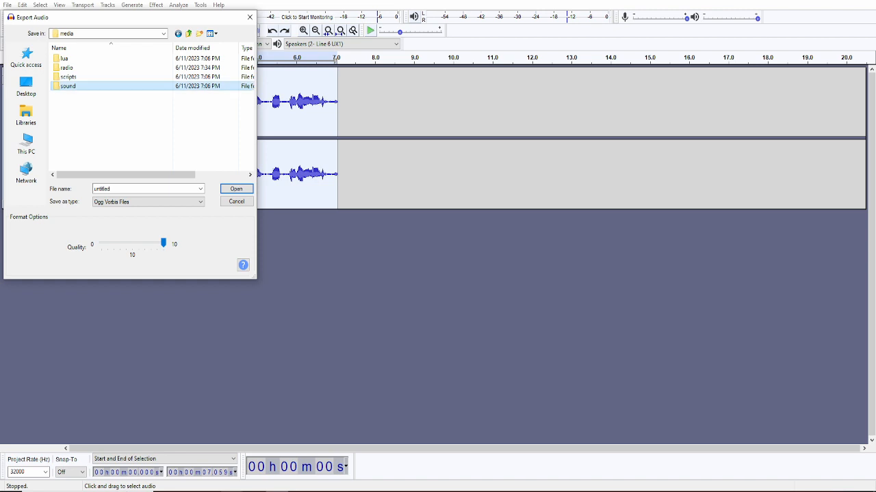
pyautogui.doubleClick(68, 86)
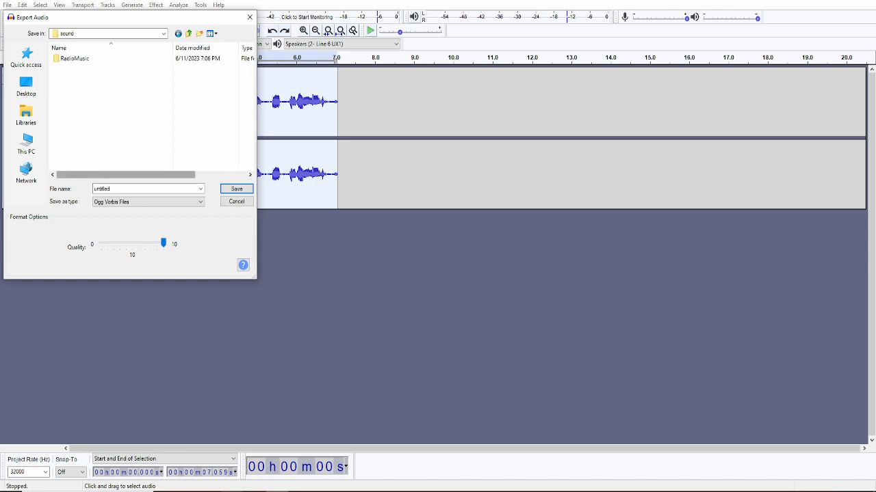
pyautogui.click(74, 59)
pyautogui.doubleClick(75, 58)
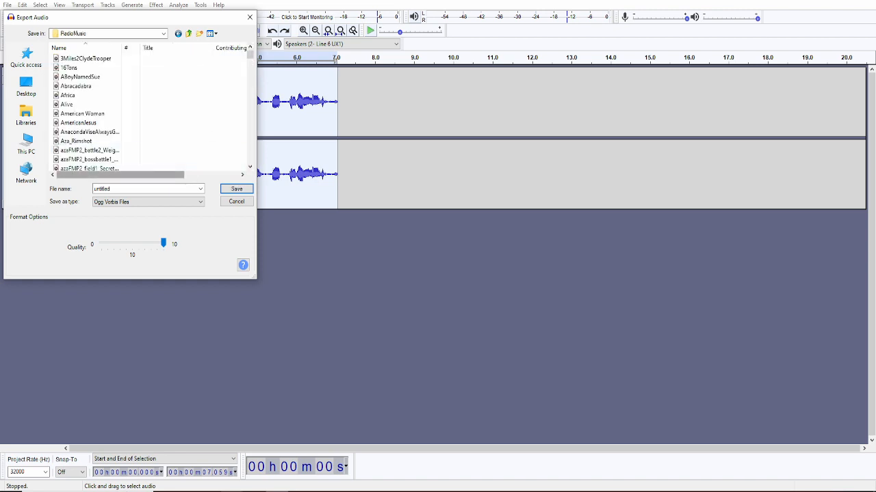
# - Name the export aza and save it without adding metadata tags
pyautogui.scroll(-20, 80, 77)
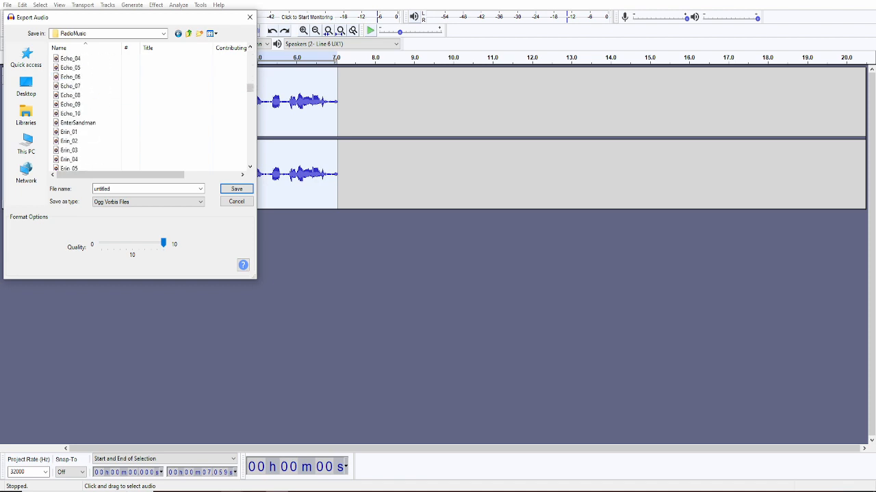
pyautogui.scroll(-6, 151, 109)
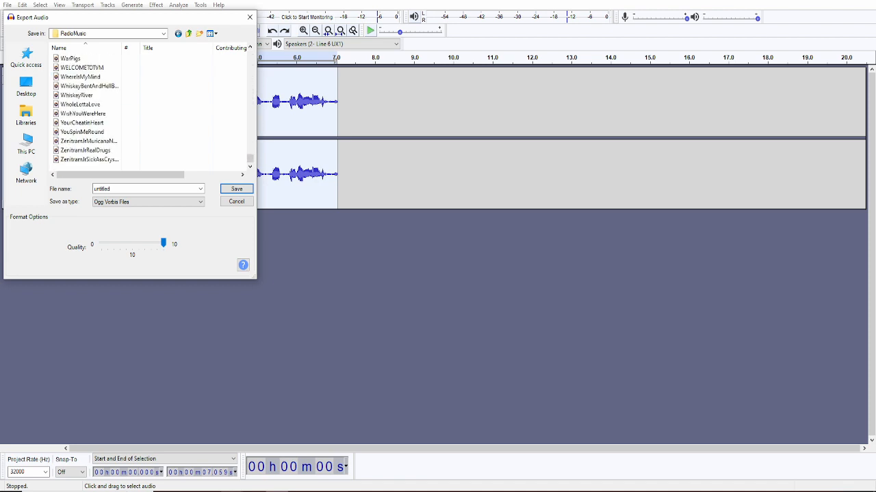
pyautogui.scroll(15, 150, 110)
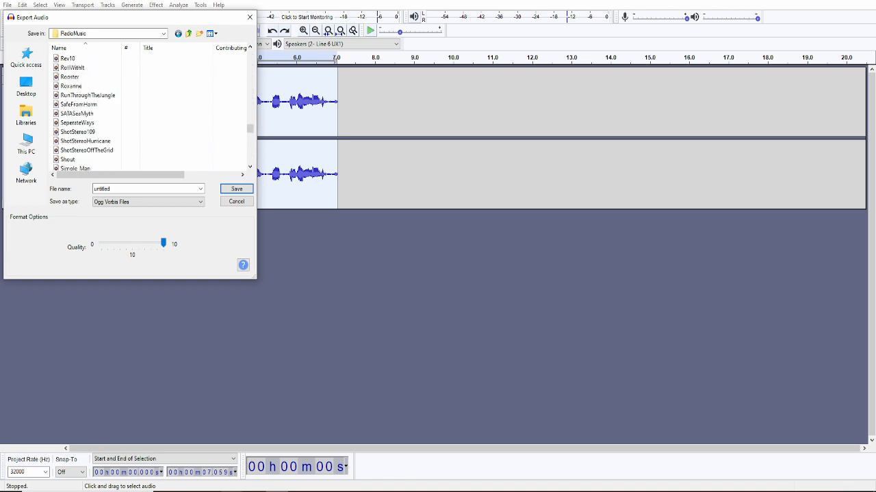
pyautogui.scroll(20, 151, 109)
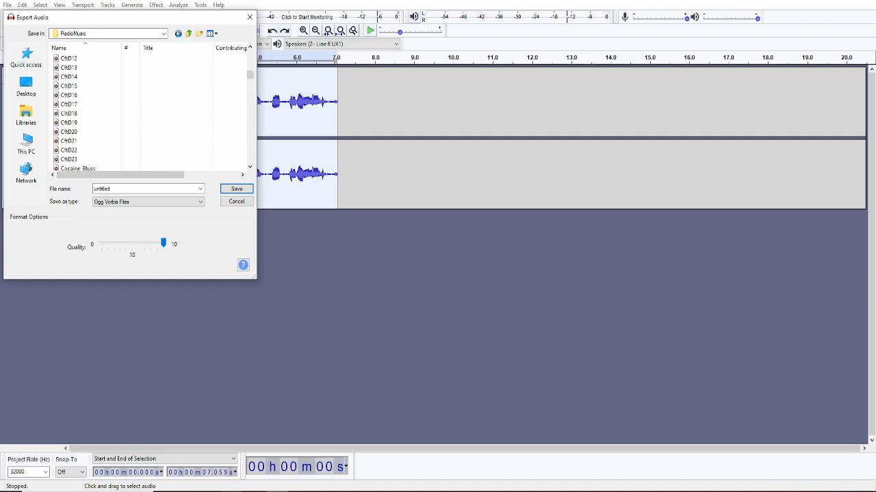
pyautogui.scroll(8, 150, 109)
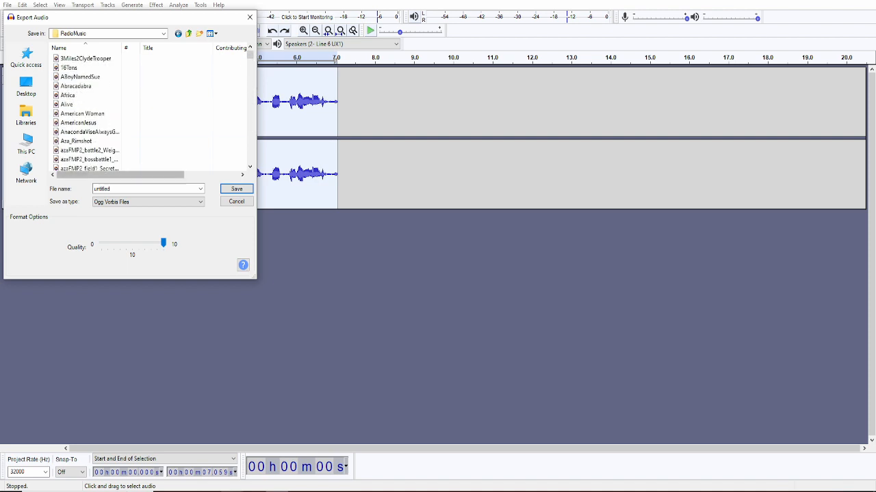
pyautogui.doubleClick(186, 189)
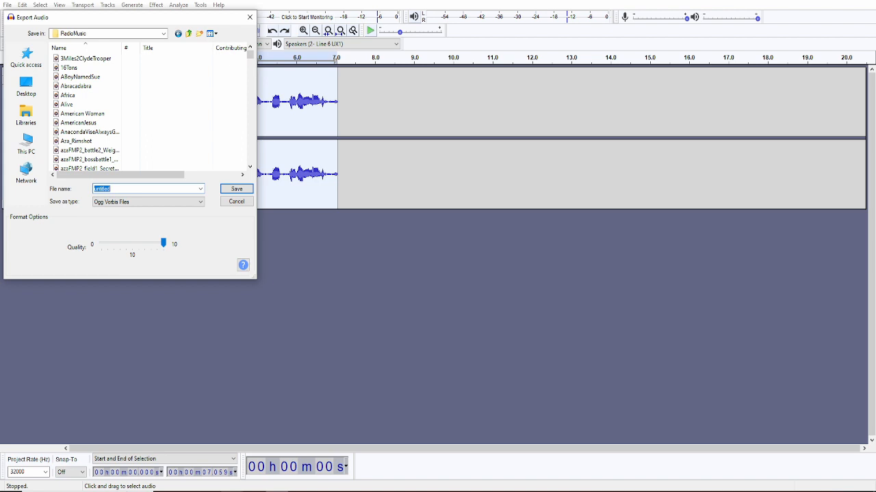
pyautogui.write('aza')
pyautogui.press('Return')
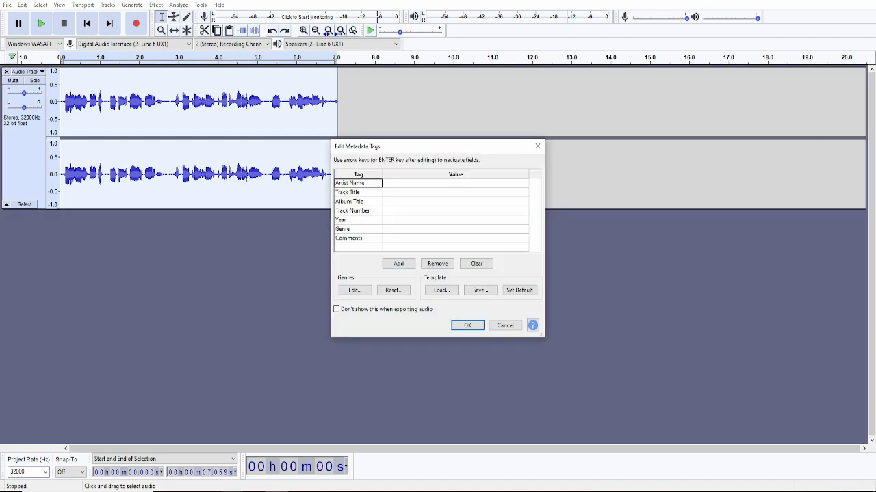
pyautogui.press('Return')
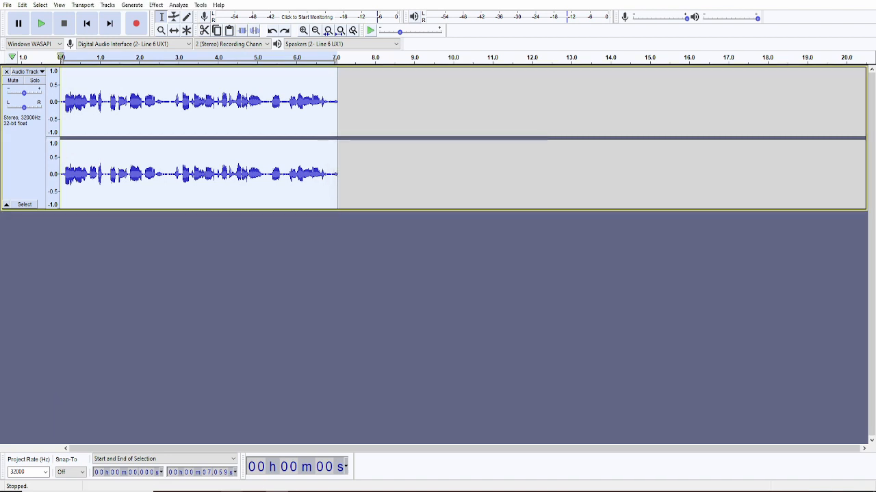
# - Open media/sound/RadioMusic in File Explorer to confirm aza is there
pyautogui.moveTo(231, 491)
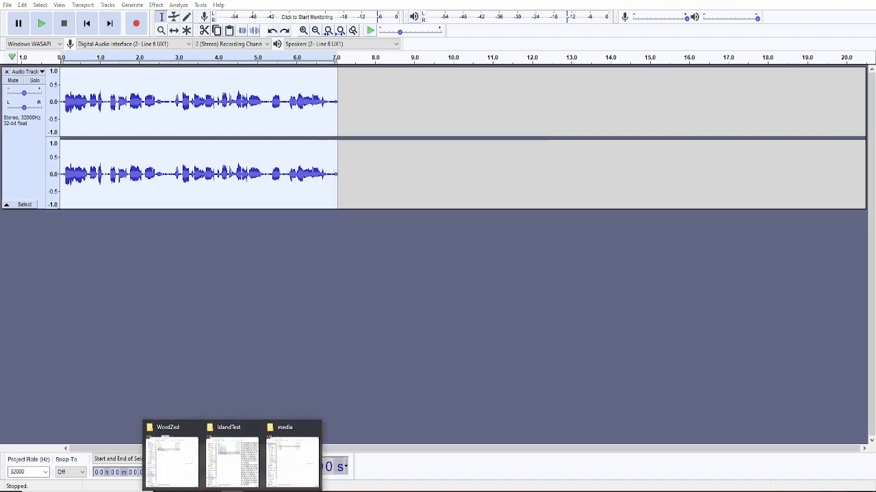
pyautogui.click(293, 461)
pyautogui.press('Down')
pyautogui.press('Down')
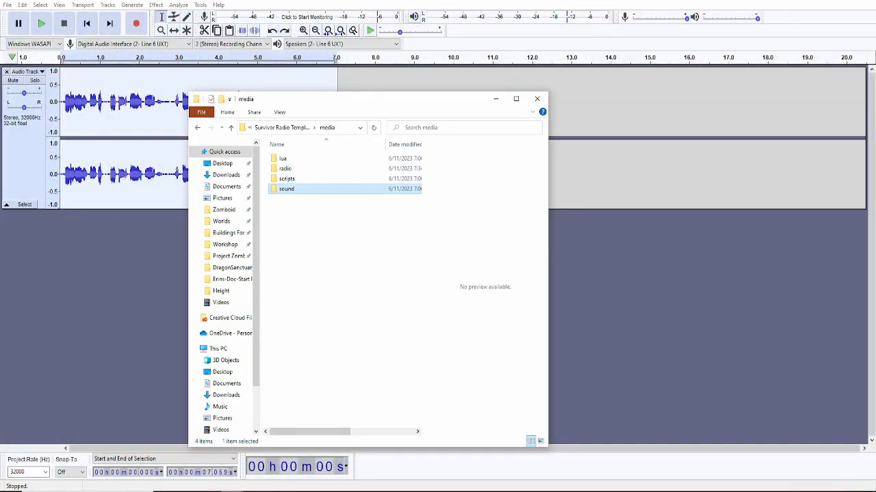
pyautogui.press('Return')
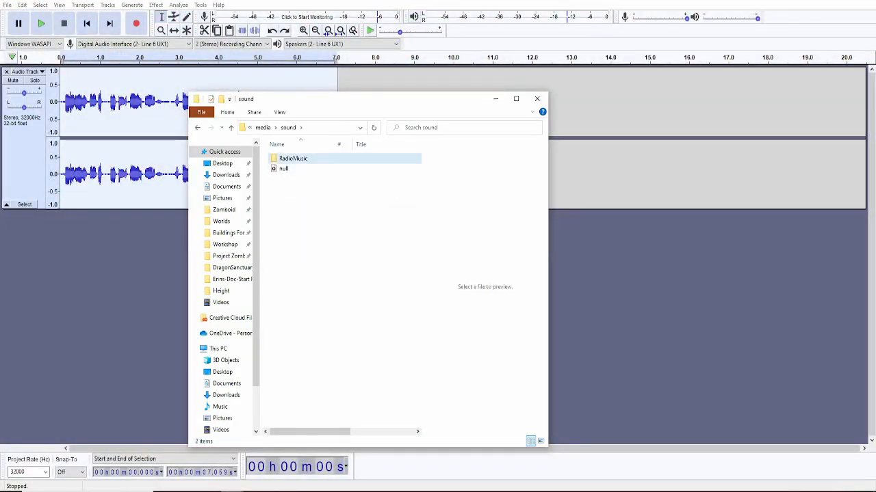
pyautogui.press('Return')
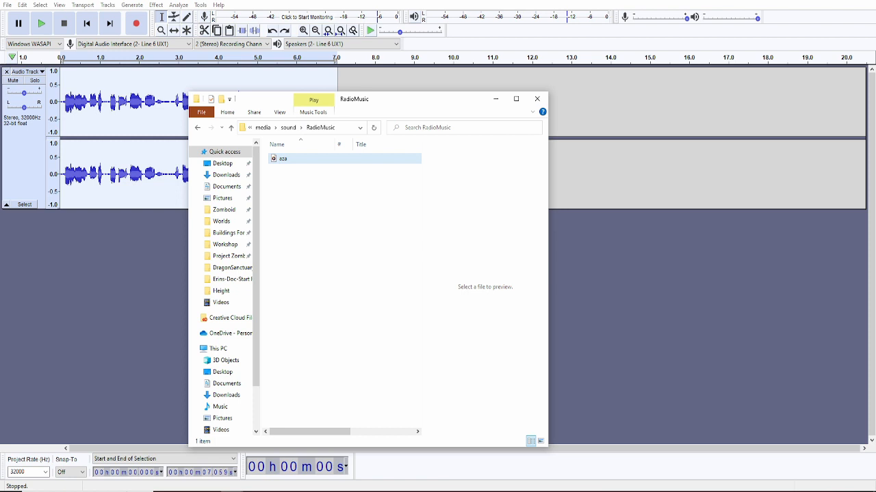
# - Go back up to media, open scripts and select sounds_RadioWavs for its options
pyautogui.press('BackSpace')
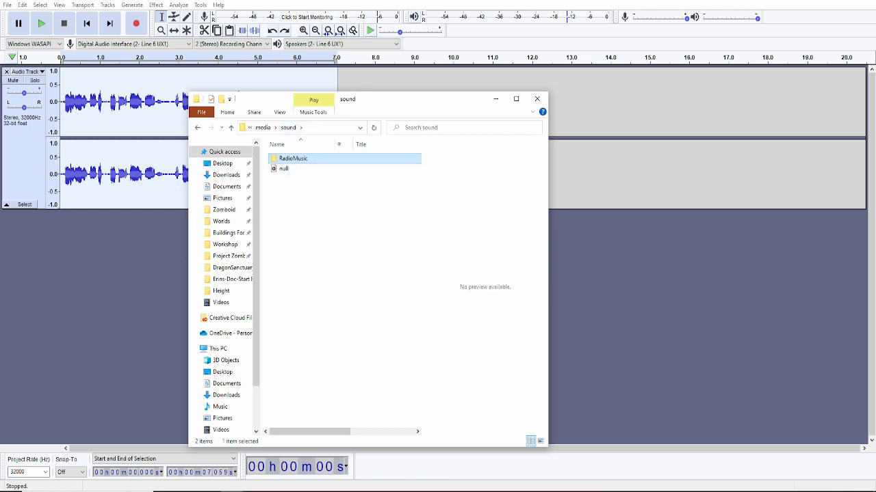
pyautogui.press('BackSpace')
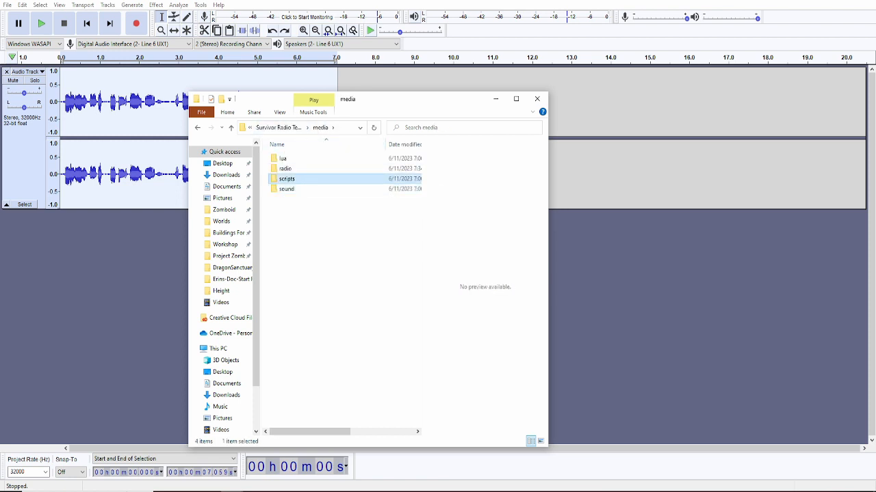
pyautogui.press('Return')
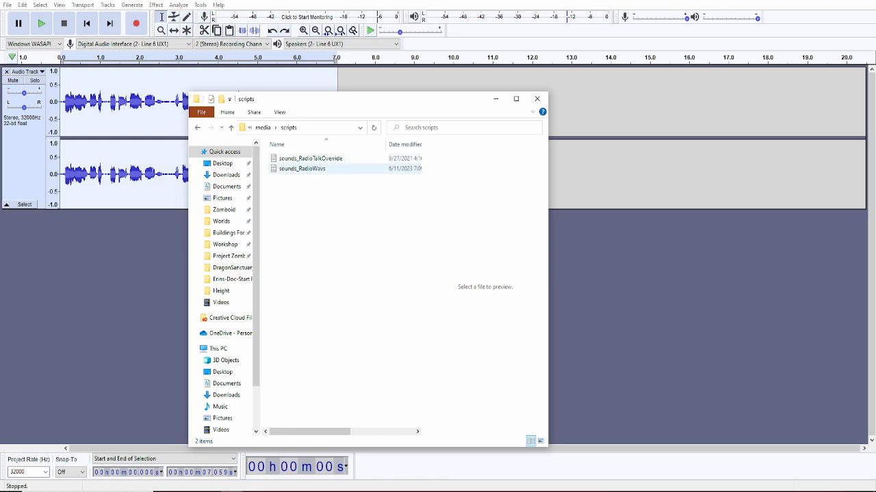
pyautogui.click(302, 169)
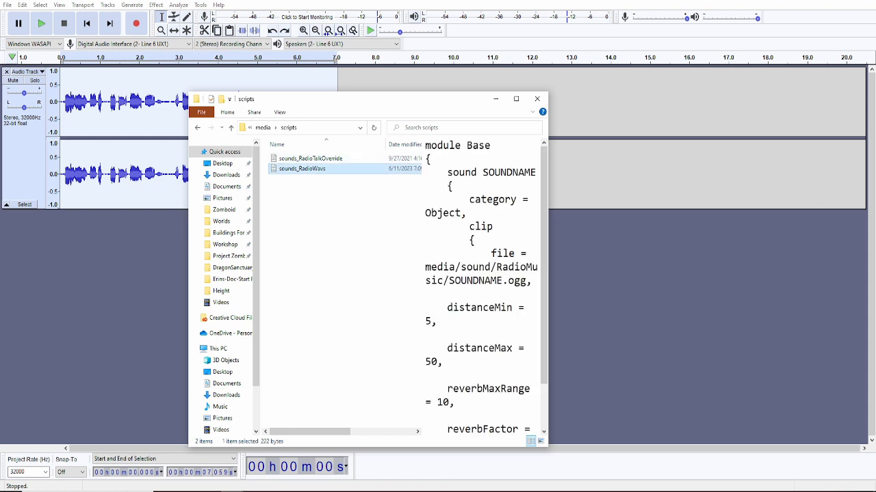
pyautogui.rightClick(301, 168)
# - Replace both SOUNDNAME placeholders with aza, making the path media/sound/RadioMusic/aza.ogg, and save the script
pyautogui.click(342, 228)
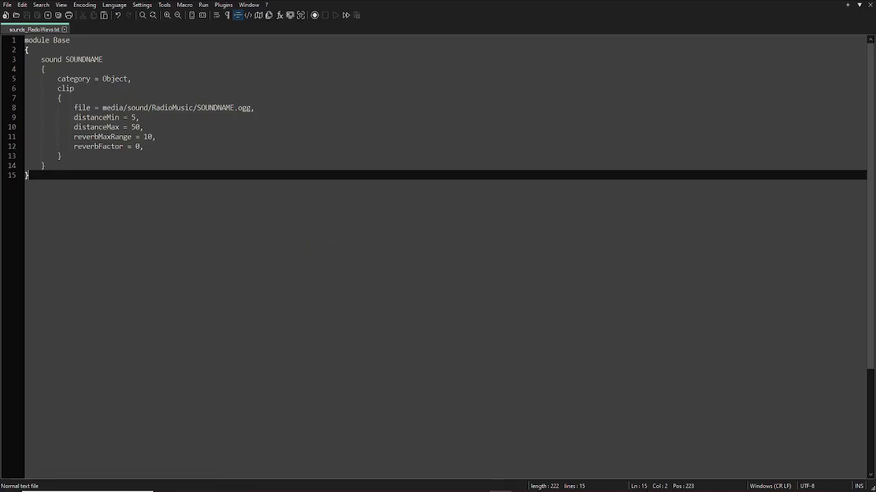
pyautogui.doubleClick(84, 60)
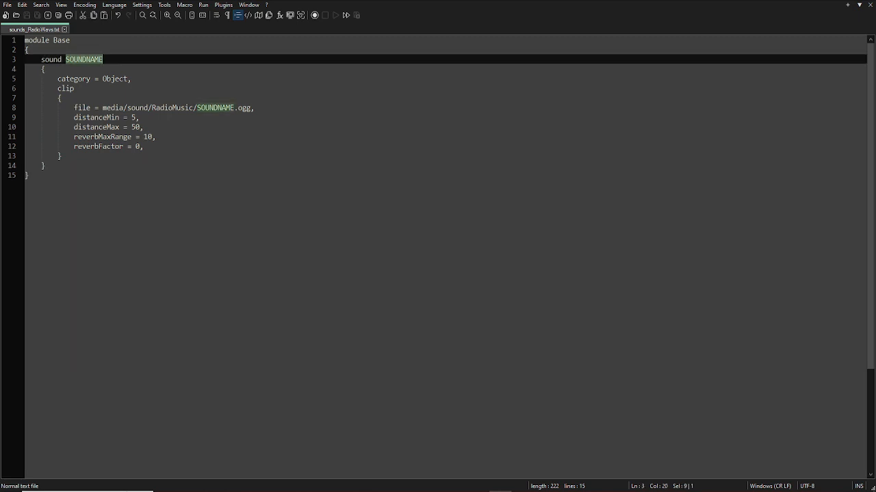
pyautogui.write('aza')
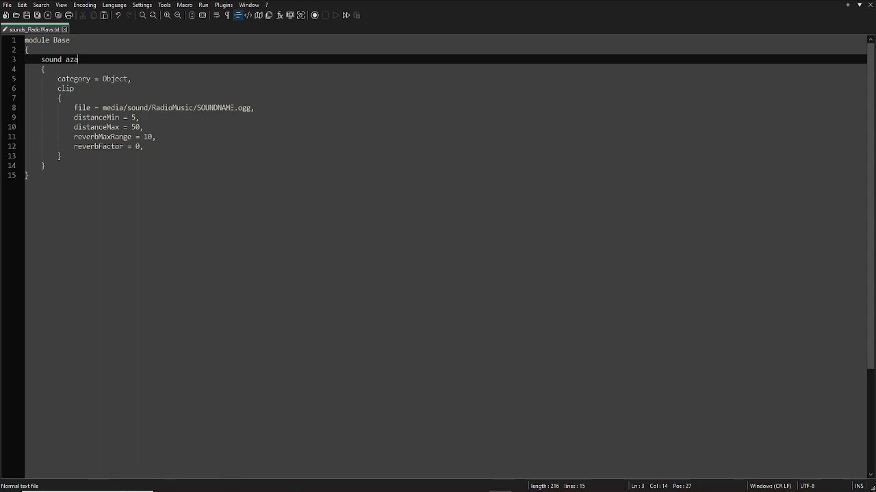
pyautogui.doubleClick(216, 108)
pyautogui.moveTo(70, 60); pyautogui.dragTo(78, 59)
pyautogui.doubleClick(216, 108)
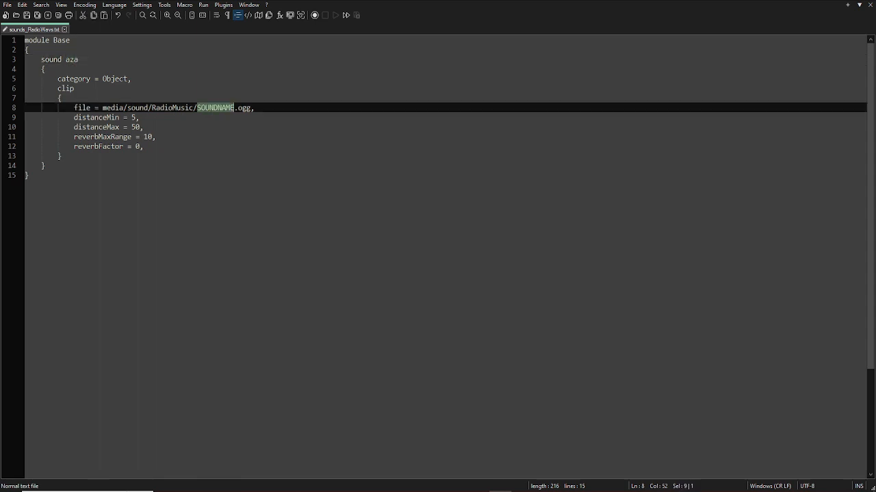
pyautogui.write('aza')
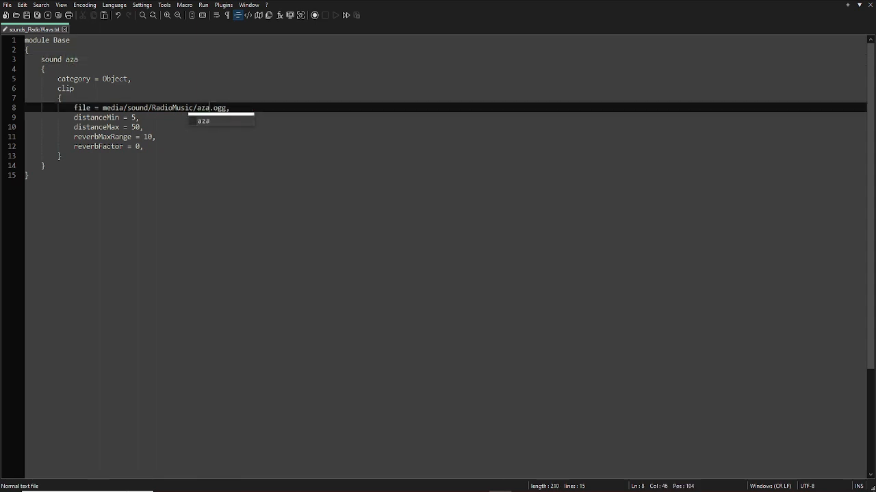
pyautogui.click(144, 146)
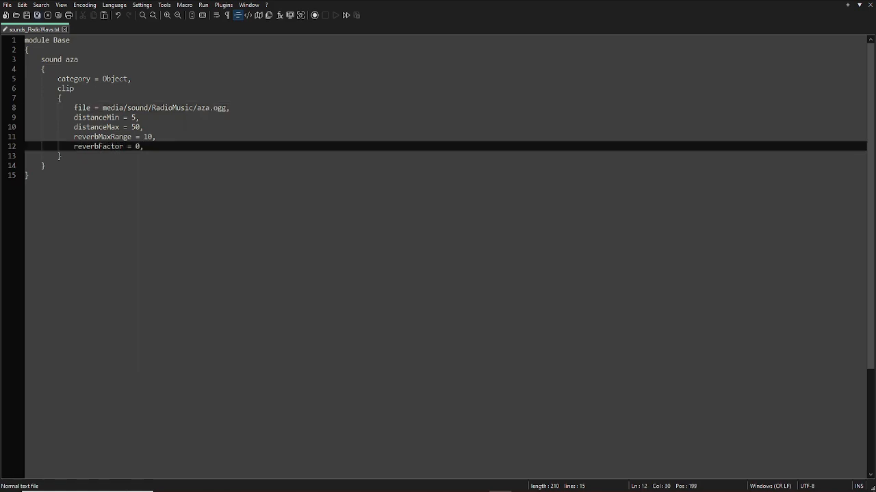
pyautogui.hotkey('ctrl', 's')
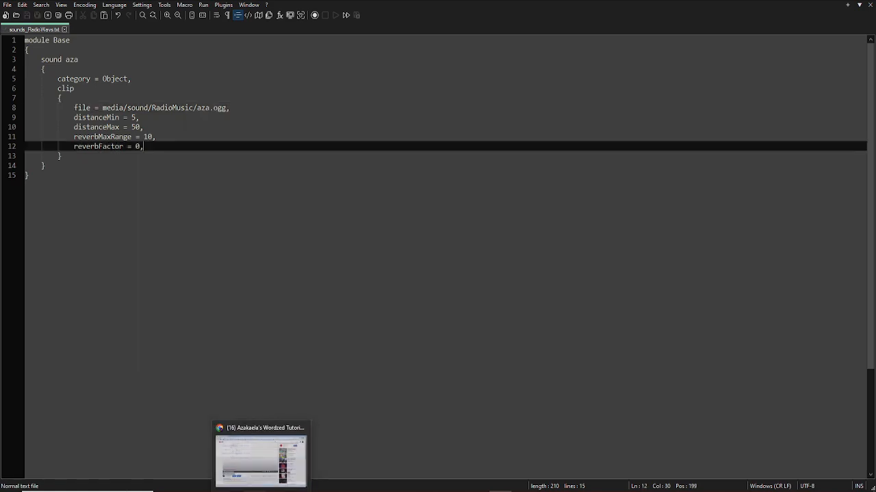
# - Go up to the media folder and check the contents of its radio folder
pyautogui.moveTo(231, 491)
pyautogui.click(291, 460)
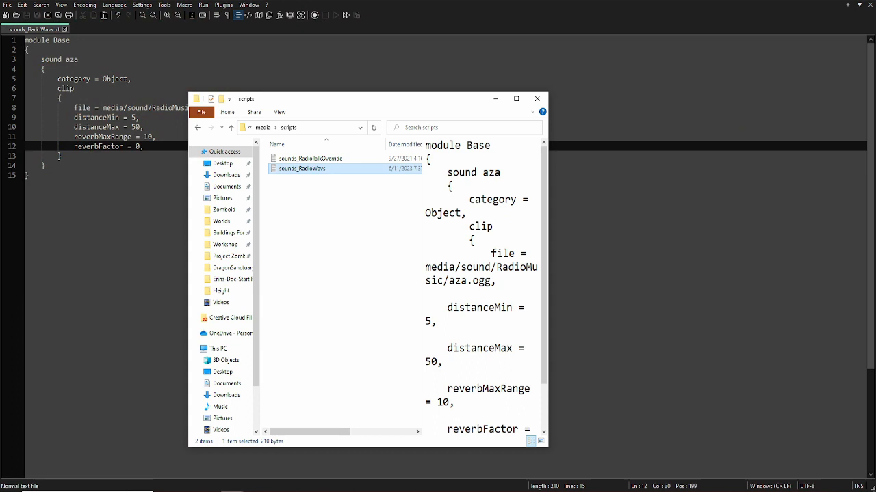
pyautogui.click(263, 128)
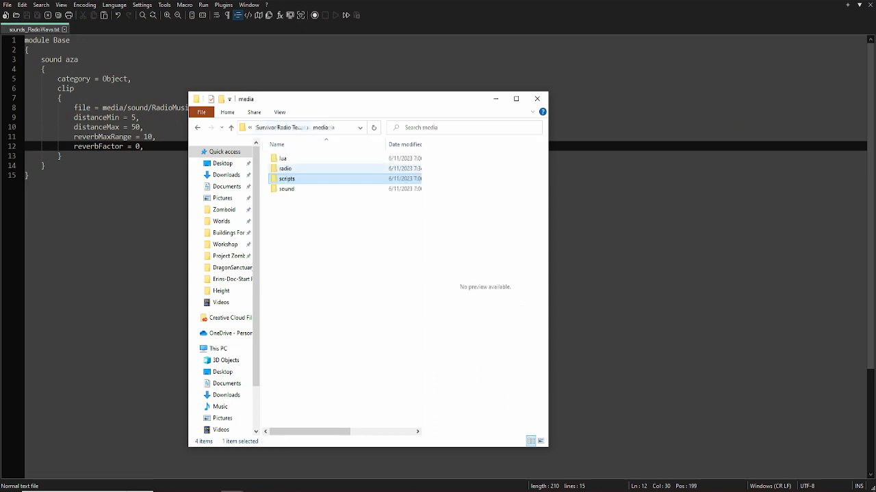
pyautogui.doubleClick(285, 168)
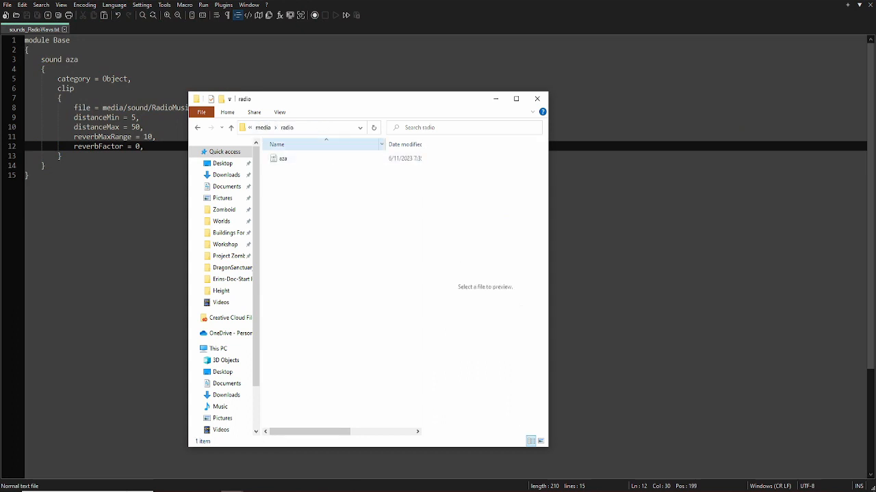
pyautogui.click(266, 128)
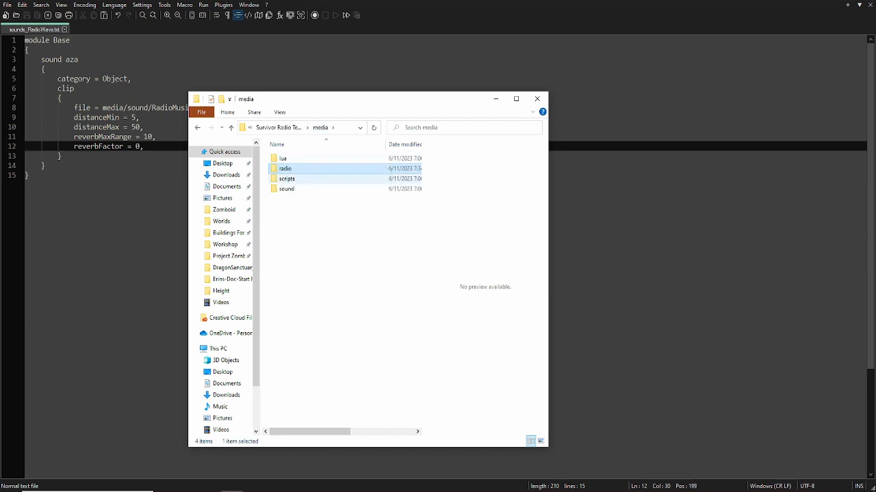
# - Open RadioWavs.lua from media/lua/client/RadioCom in Notepad++
pyautogui.doubleClick(284, 158)
pyautogui.doubleClick(285, 158)
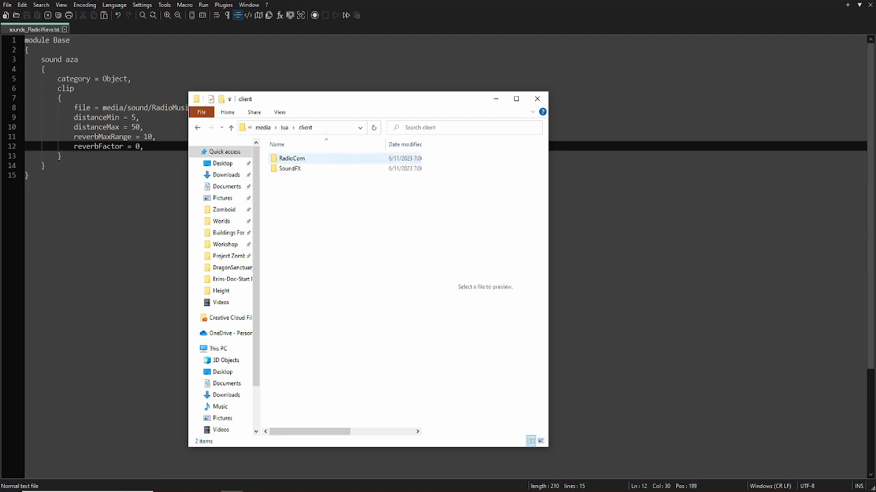
pyautogui.doubleClick(291, 158)
pyautogui.click(295, 158)
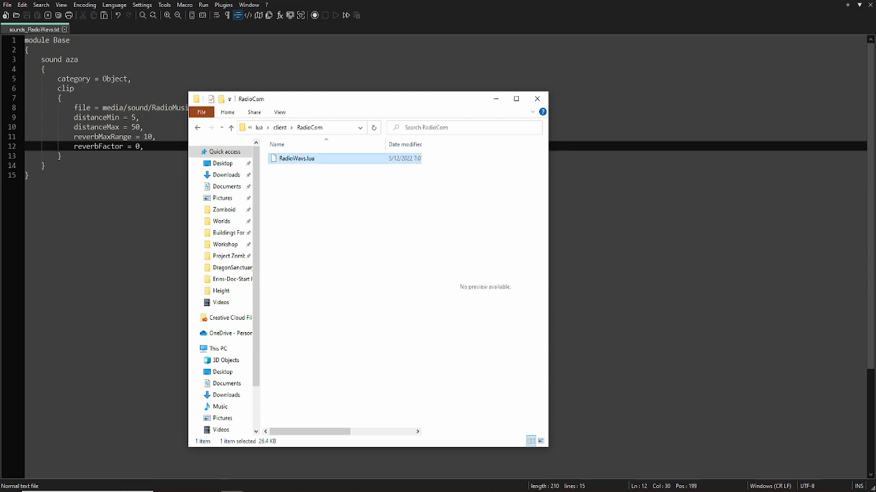
pyautogui.rightClick(301, 158)
pyautogui.click(335, 197)
# - Delete the old song entries in RadioWavs.lua, keeping only the first
pyautogui.scroll(-20, 438, 257)
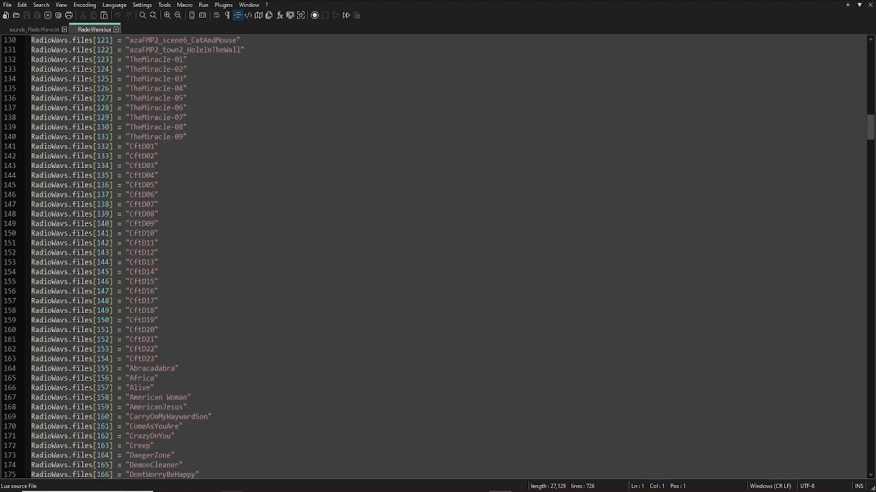
pyautogui.scroll(-20, 438, 256)
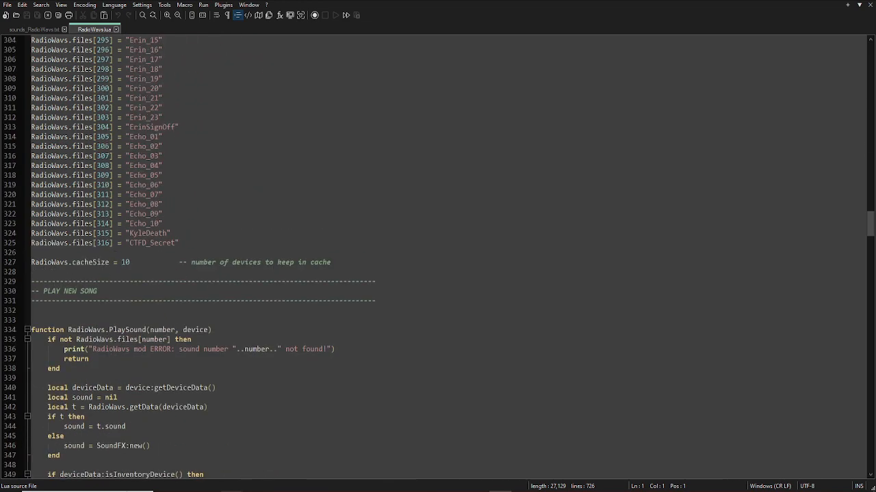
pyautogui.moveTo(181, 242); pyautogui.dragTo(30, 136)
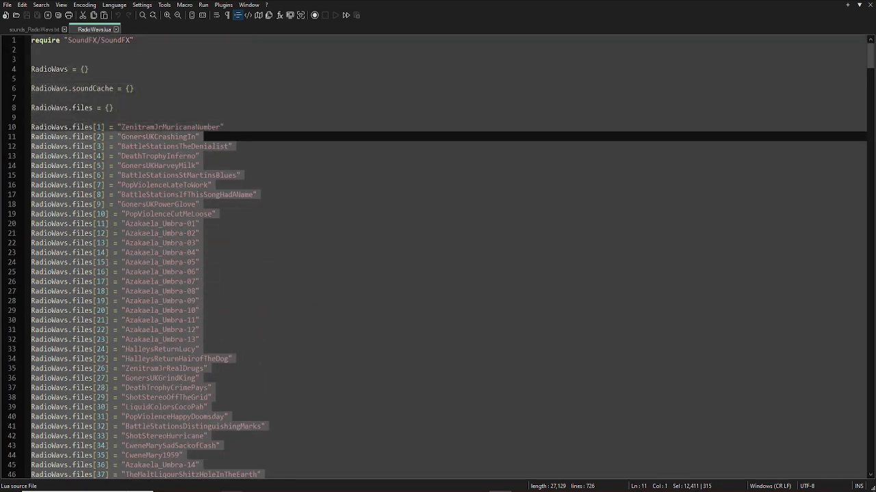
pyautogui.press('Delete')
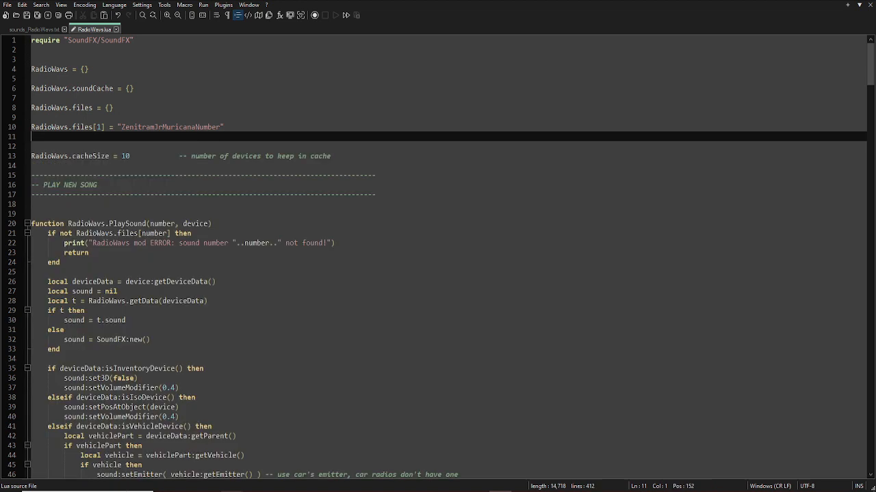
# - Replace the line 10 sound name with 'aza', checked against sounds_RadioWavs.txt
pyautogui.doubleClick(170, 127)
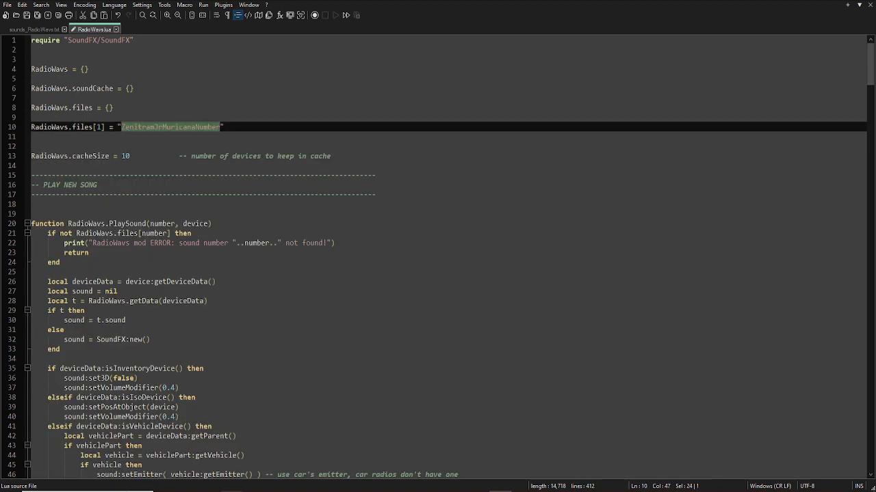
pyautogui.write('aza')
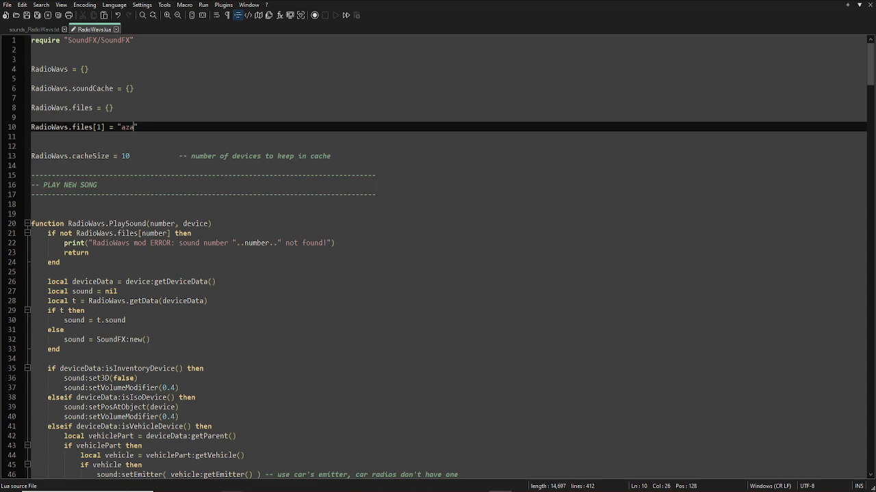
pyautogui.hotkey('ctrl', 'Tab')
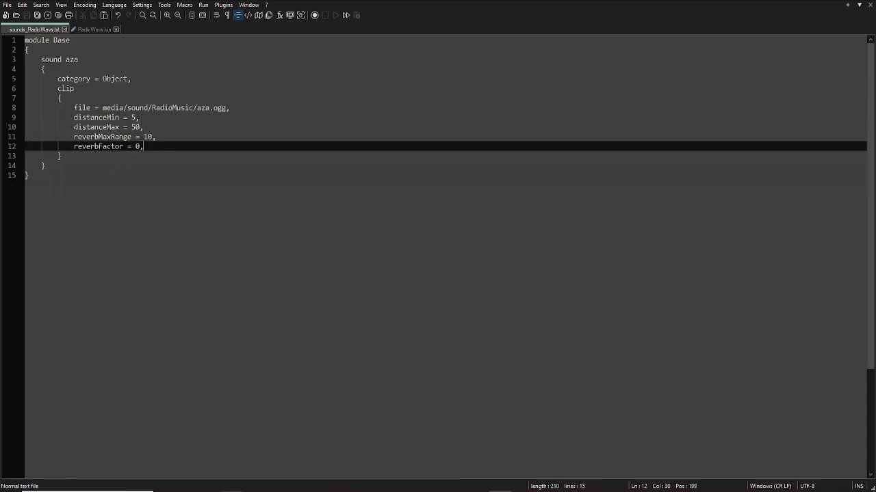
pyautogui.doubleClick(72, 59)
pyautogui.hotkey('ctrl', 'Tab')
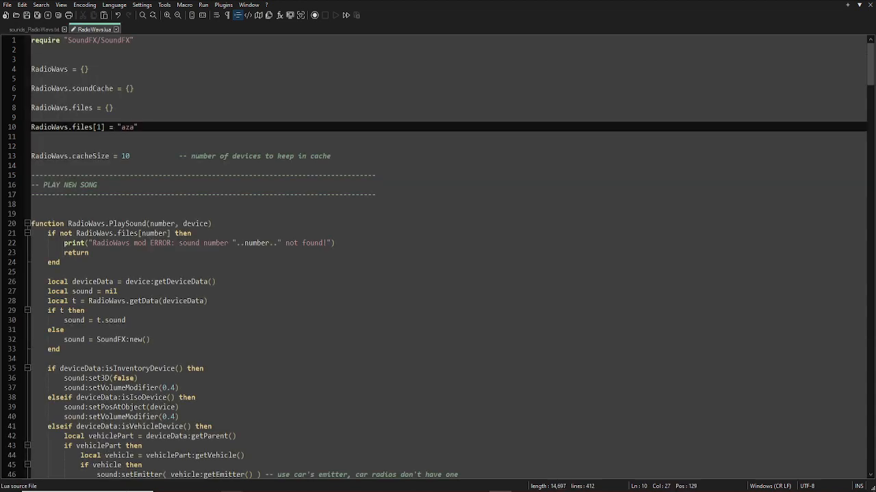
pyautogui.press('Down')
pyautogui.press('Left')
pyautogui.press('Left')
pyautogui.press('Left')
pyautogui.press('Left')
pyautogui.press('Left')
pyautogui.press('Left')
pyautogui.press('Left')
pyautogui.press('Left')
pyautogui.press('Left')
pyautogui.press('Left')
pyautogui.press('Left')
pyautogui.hotkey('shift', 'Right')
pyautogui.press('End')
# - Review the RadioWavs occurrences and select the index 1 in files[1] on line 10
pyautogui.scroll(-20, 438, 260)
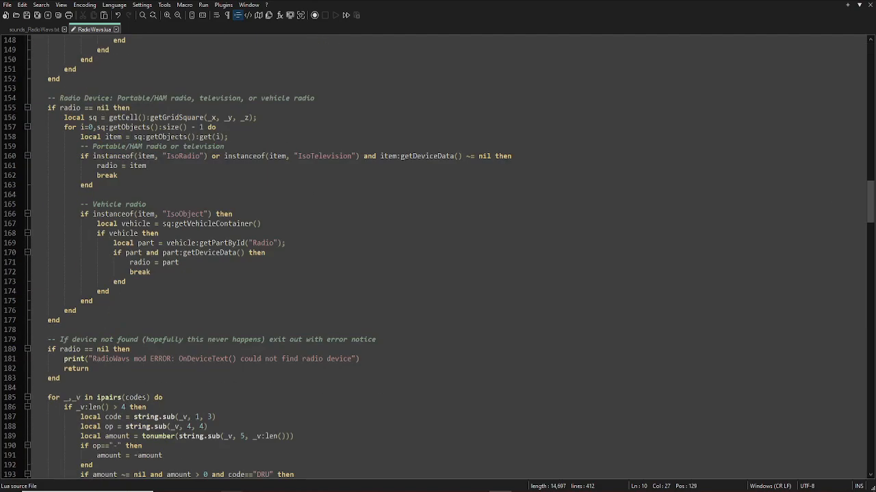
pyautogui.scroll(-20, 437, 259)
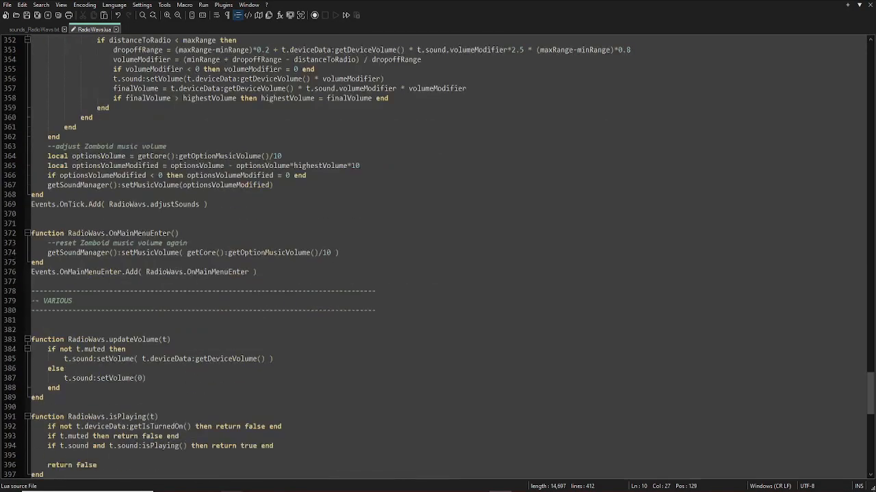
pyautogui.scroll(8, 438, 260)
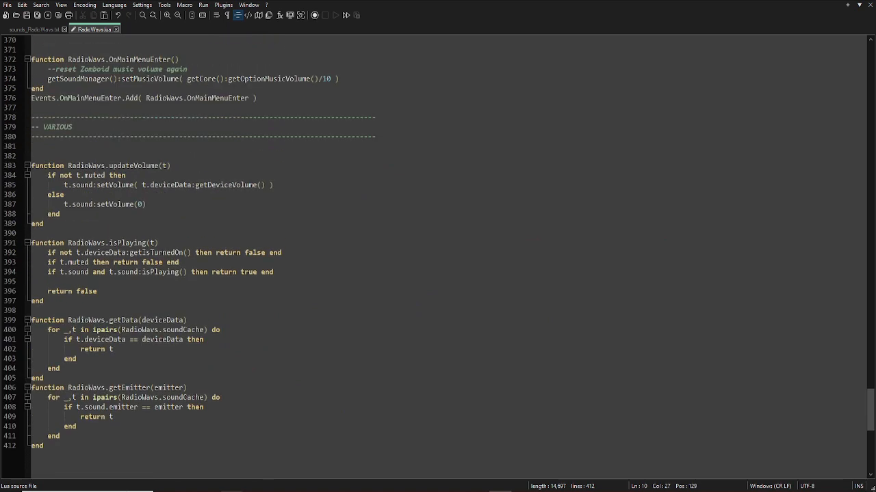
pyautogui.doubleClick(140, 397)
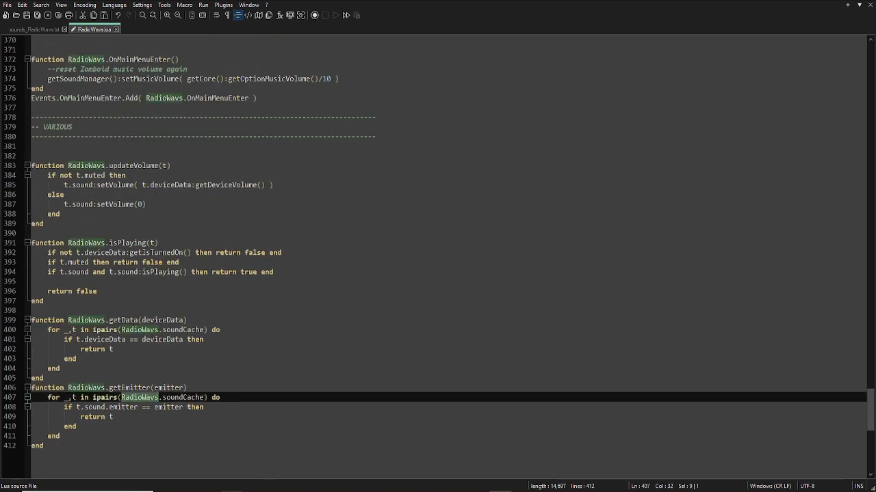
pyautogui.scroll(20, 438, 260)
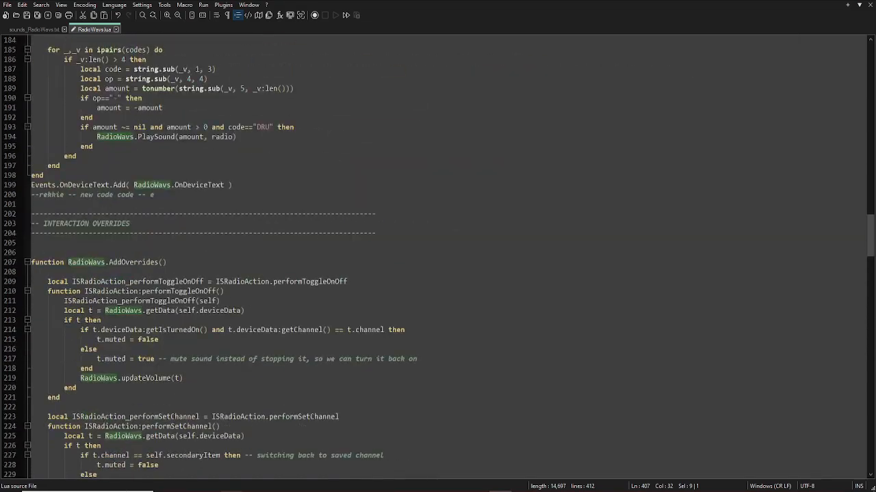
pyautogui.scroll(20, 438, 260)
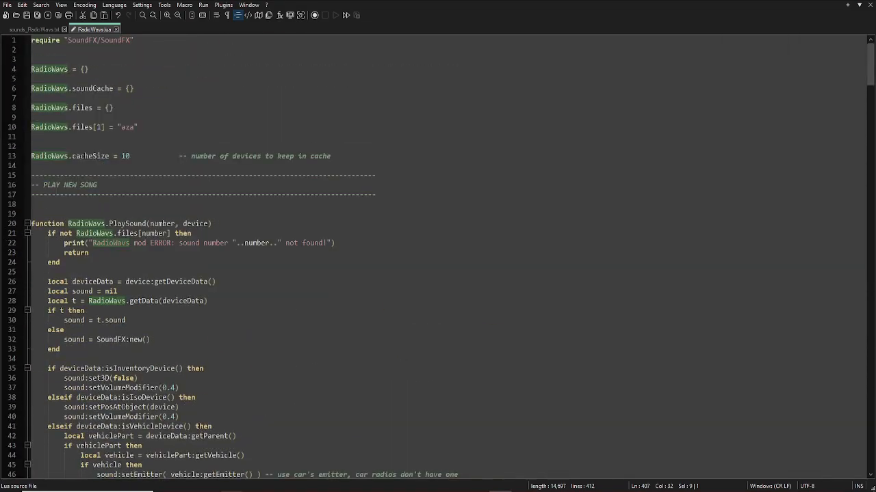
pyautogui.click(162, 194)
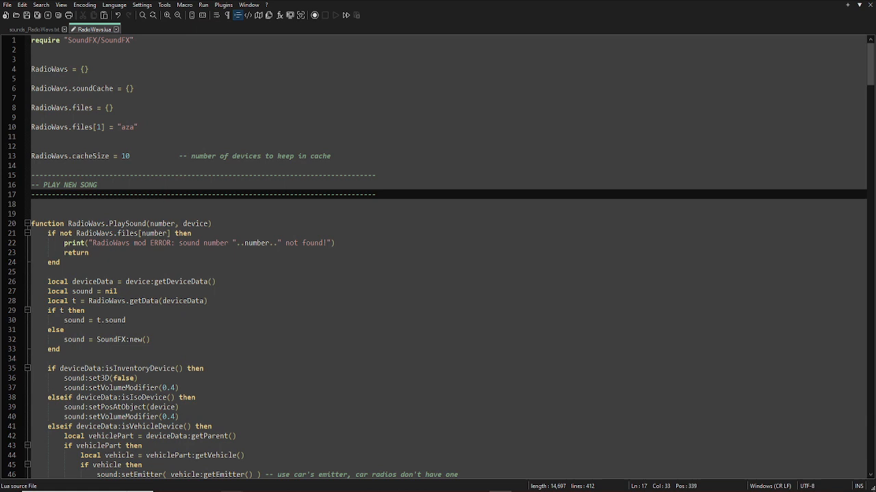
pyautogui.click(138, 128)
pyautogui.click(32, 137)
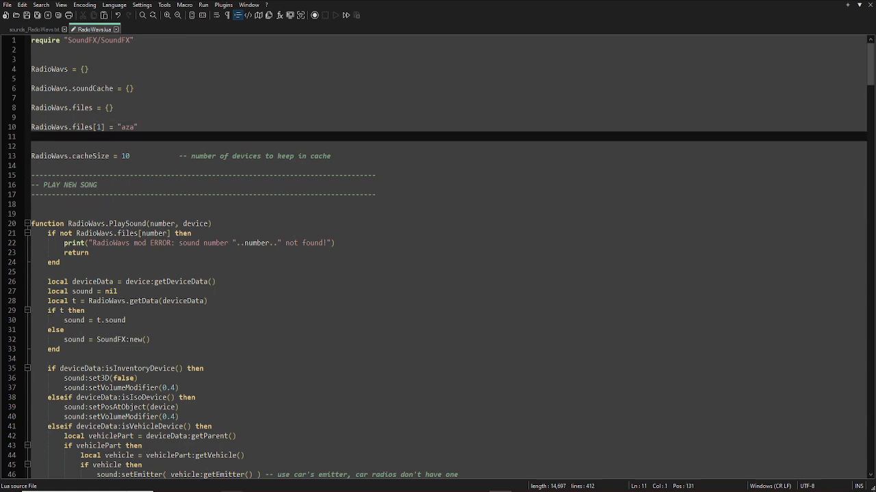
pyautogui.doubleClick(99, 127)
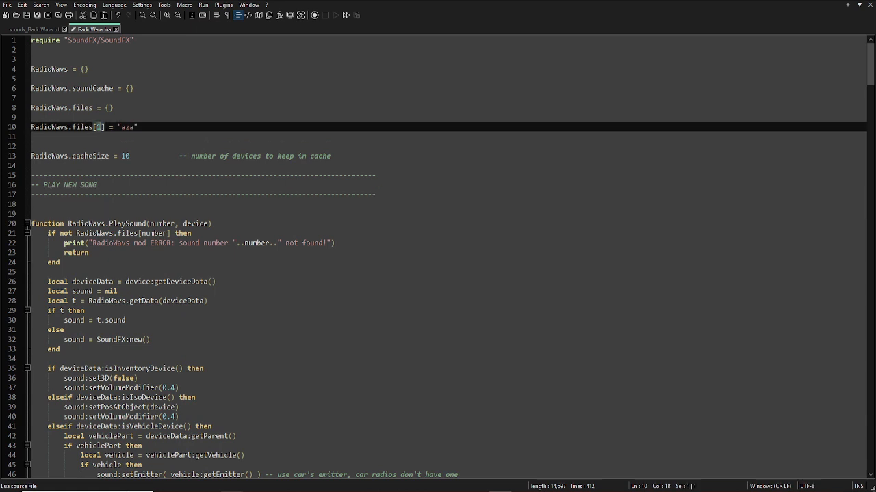
pyautogui.click(32, 146)
pyautogui.moveTo(101, 127); pyautogui.dragTo(96, 127)
pyautogui.click(32, 137)
# - Try index 9000, restore files[1] to 1, and save RadioWavs.lua
pyautogui.write('9000')
pyautogui.press('BackSpace')
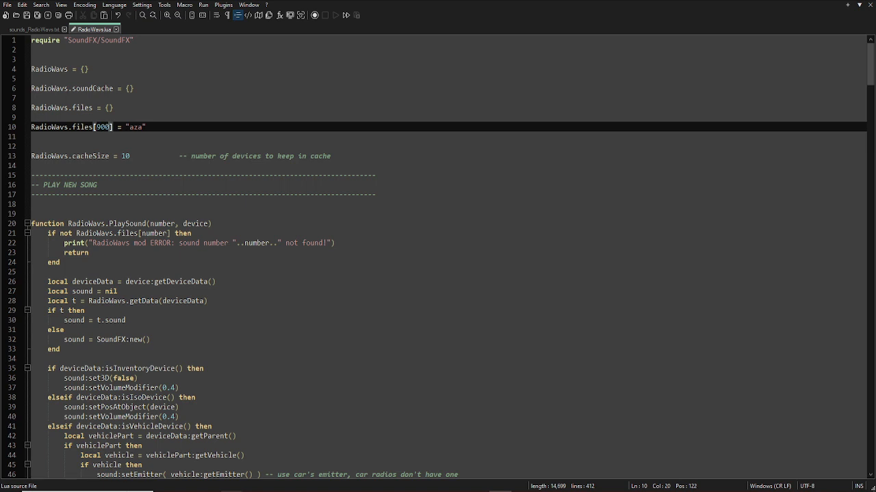
pyautogui.write('1')
pyautogui.press('BackSpace')
pyautogui.press('BackSpace')
pyautogui.press('BackSpace')
pyautogui.press('BackSpace')
pyautogui.write('1')
pyautogui.press('Down')
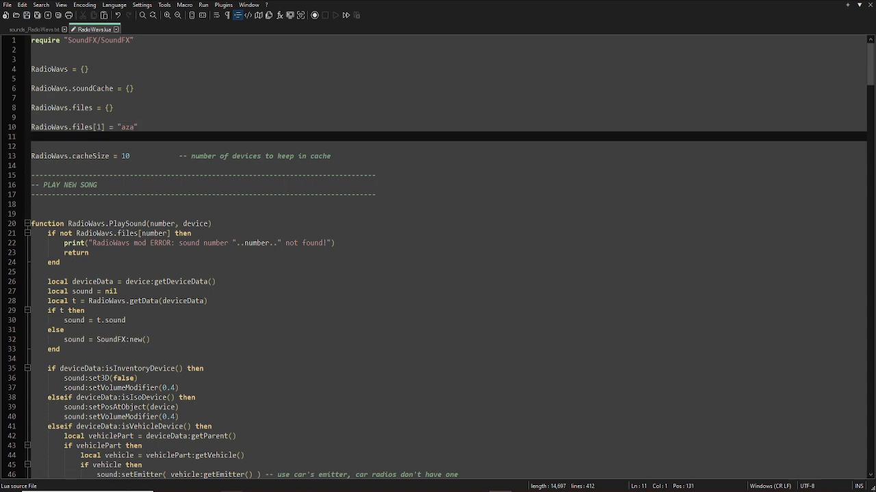
pyautogui.hotkey('ctrl', 's')
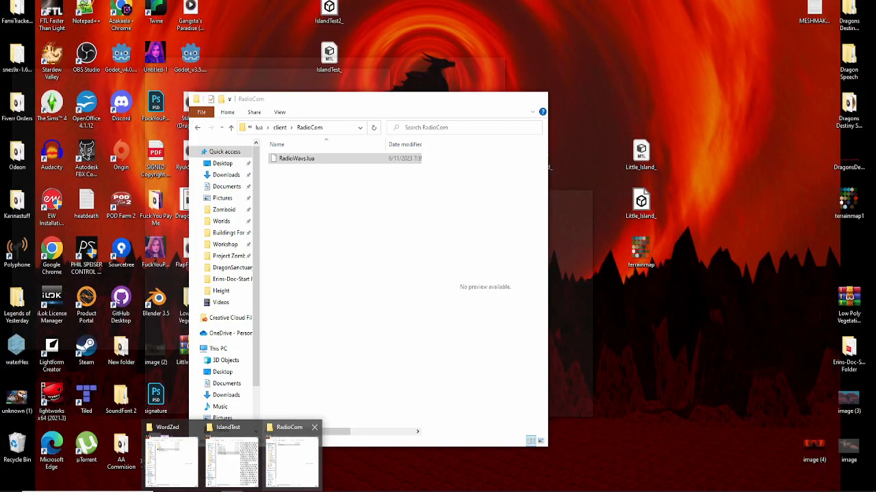
# - Bring back the RadioCom folder window and climb through client and lua to media
pyautogui.click(292, 461)
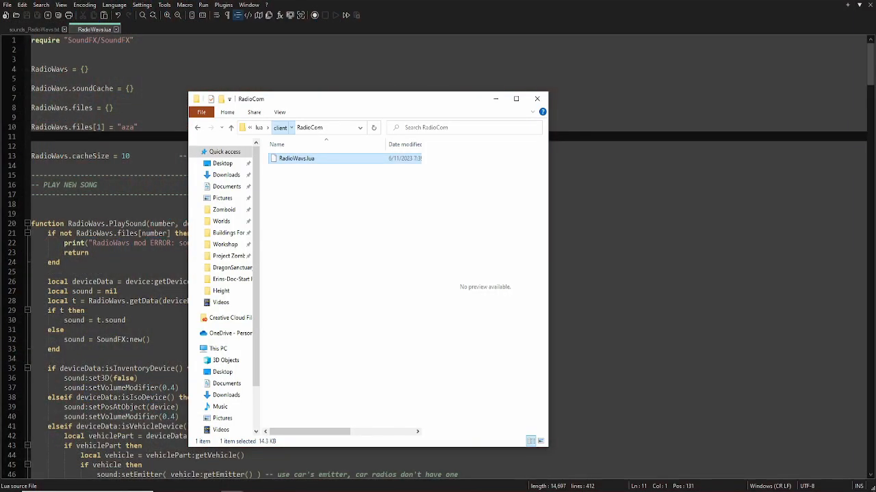
pyautogui.click(280, 127)
pyautogui.click(285, 127)
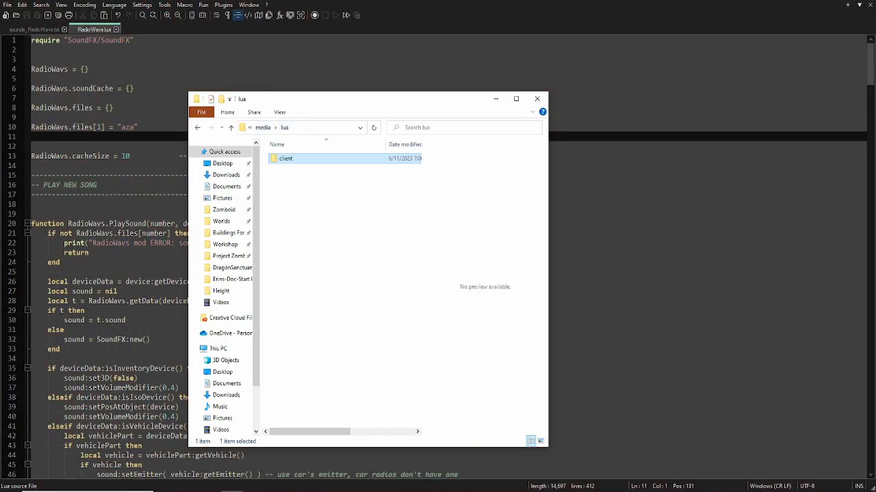
pyautogui.click(263, 127)
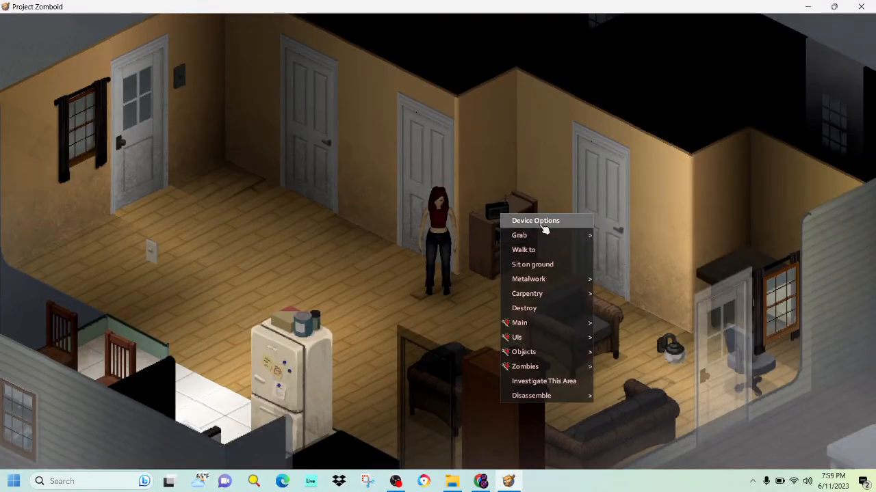
# - Open the ValuTech Radio controls and turn the radio on at 93.6 MHz
pyautogui.click(540, 230)
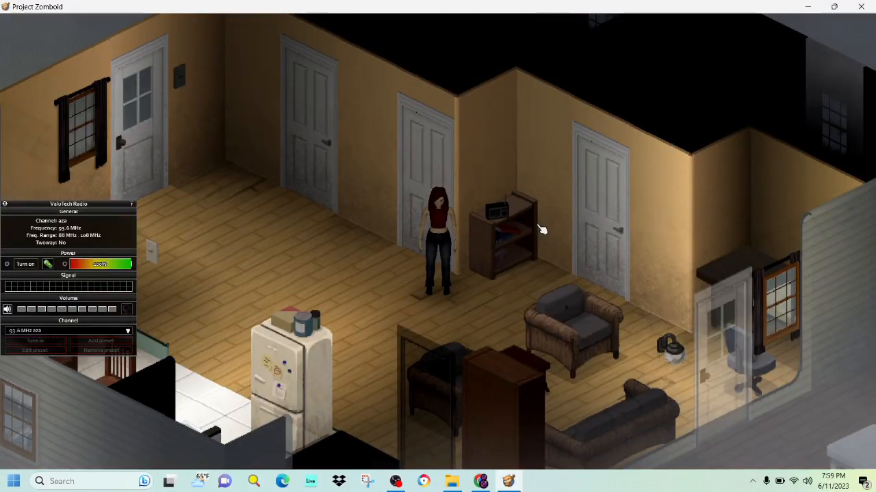
pyautogui.click(25, 264)
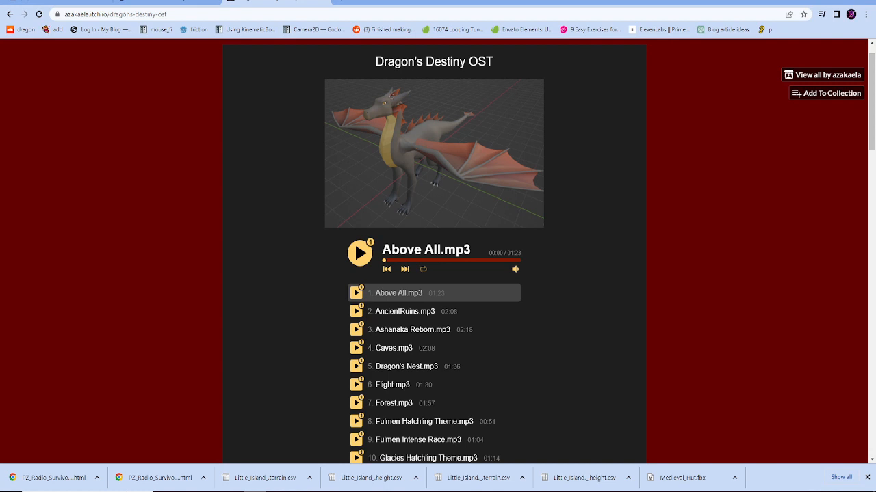
# - Play track 3, Ashanaka Reborn.mp3, on the Dragon's Destiny OST page
pyautogui.moveTo(375, 61); pyautogui.dragTo(493, 61)
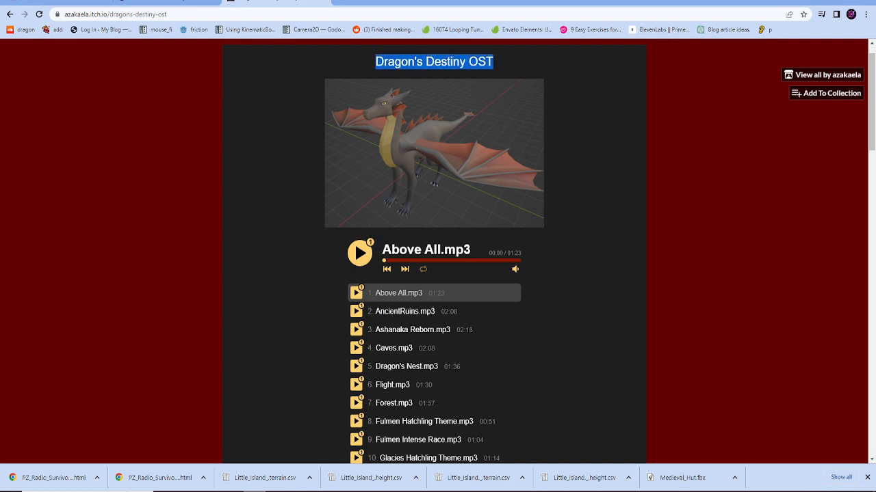
pyautogui.click(508, 63)
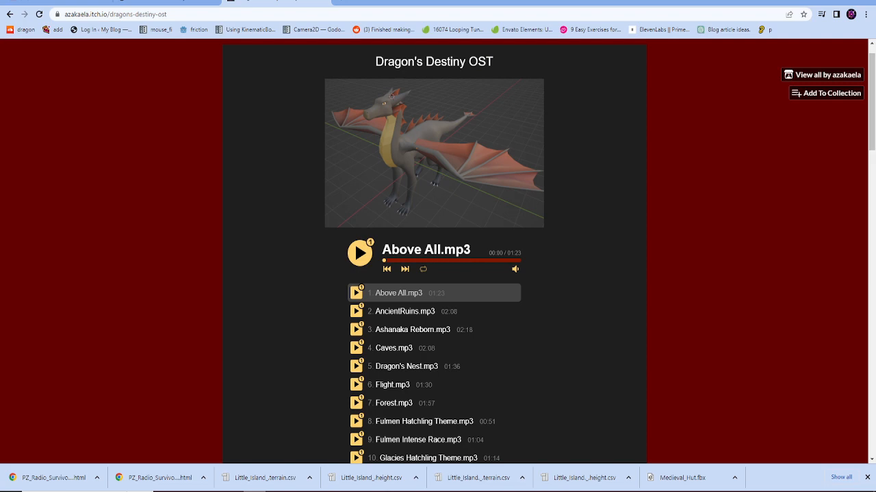
pyautogui.scroll(-15, 435, 253)
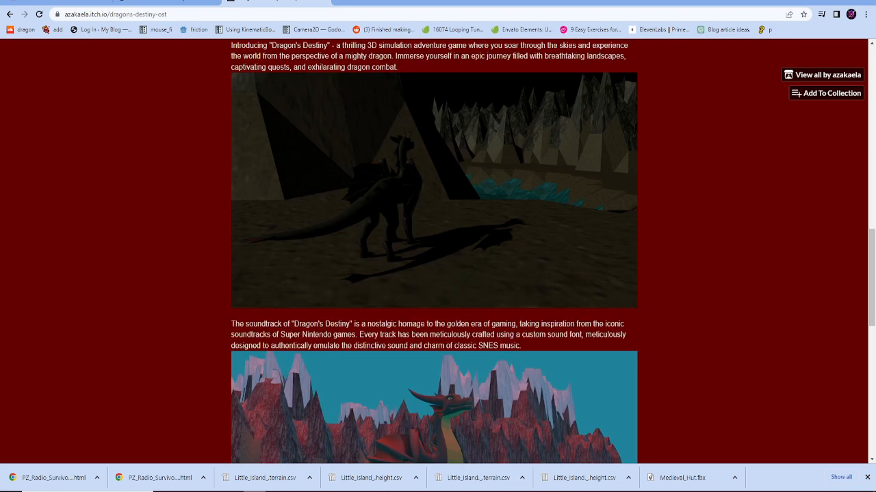
pyautogui.scroll(-7, 434, 253)
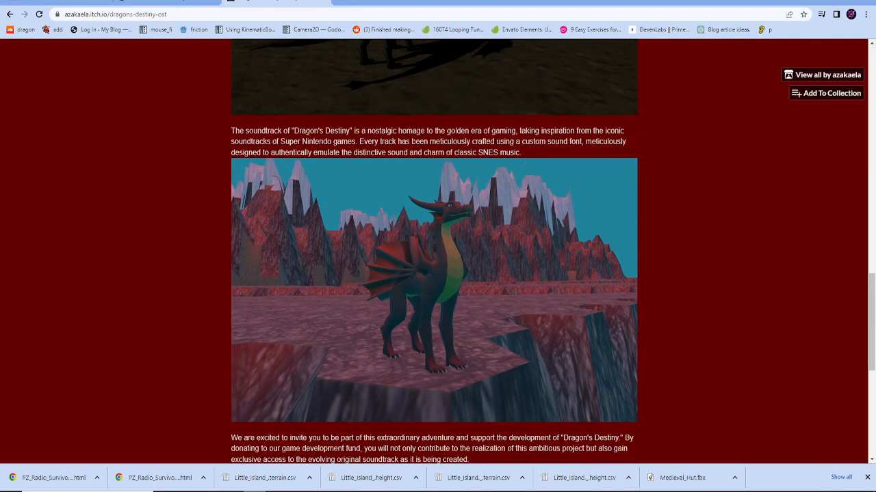
pyautogui.scroll(20, 434, 254)
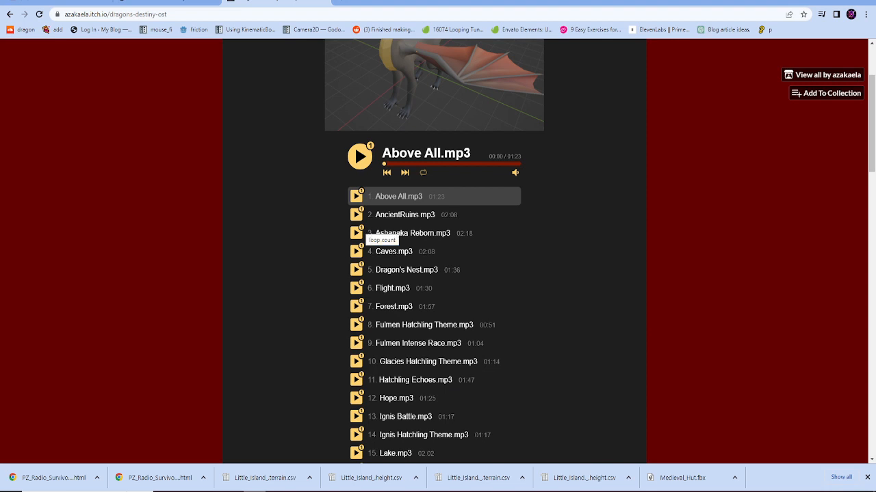
pyautogui.click(357, 232)
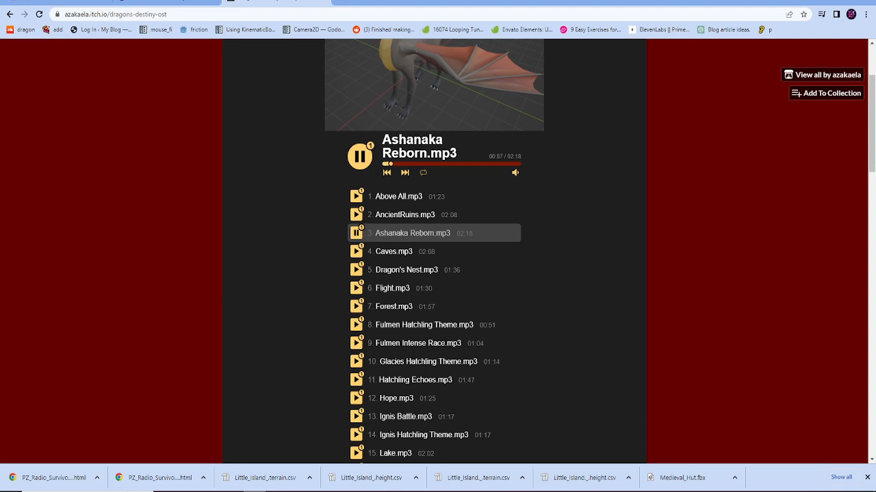
pyautogui.moveTo(69, 15); pyautogui.dragTo(110, 15)
pyautogui.click(156, 14)
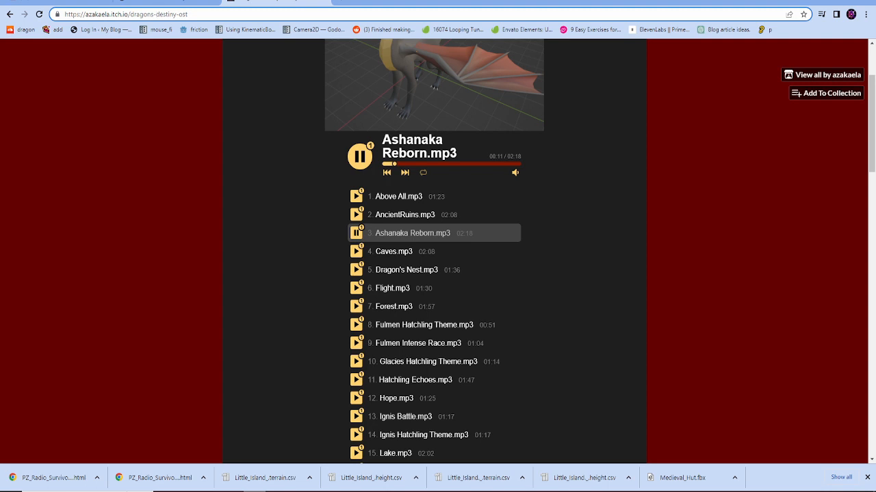